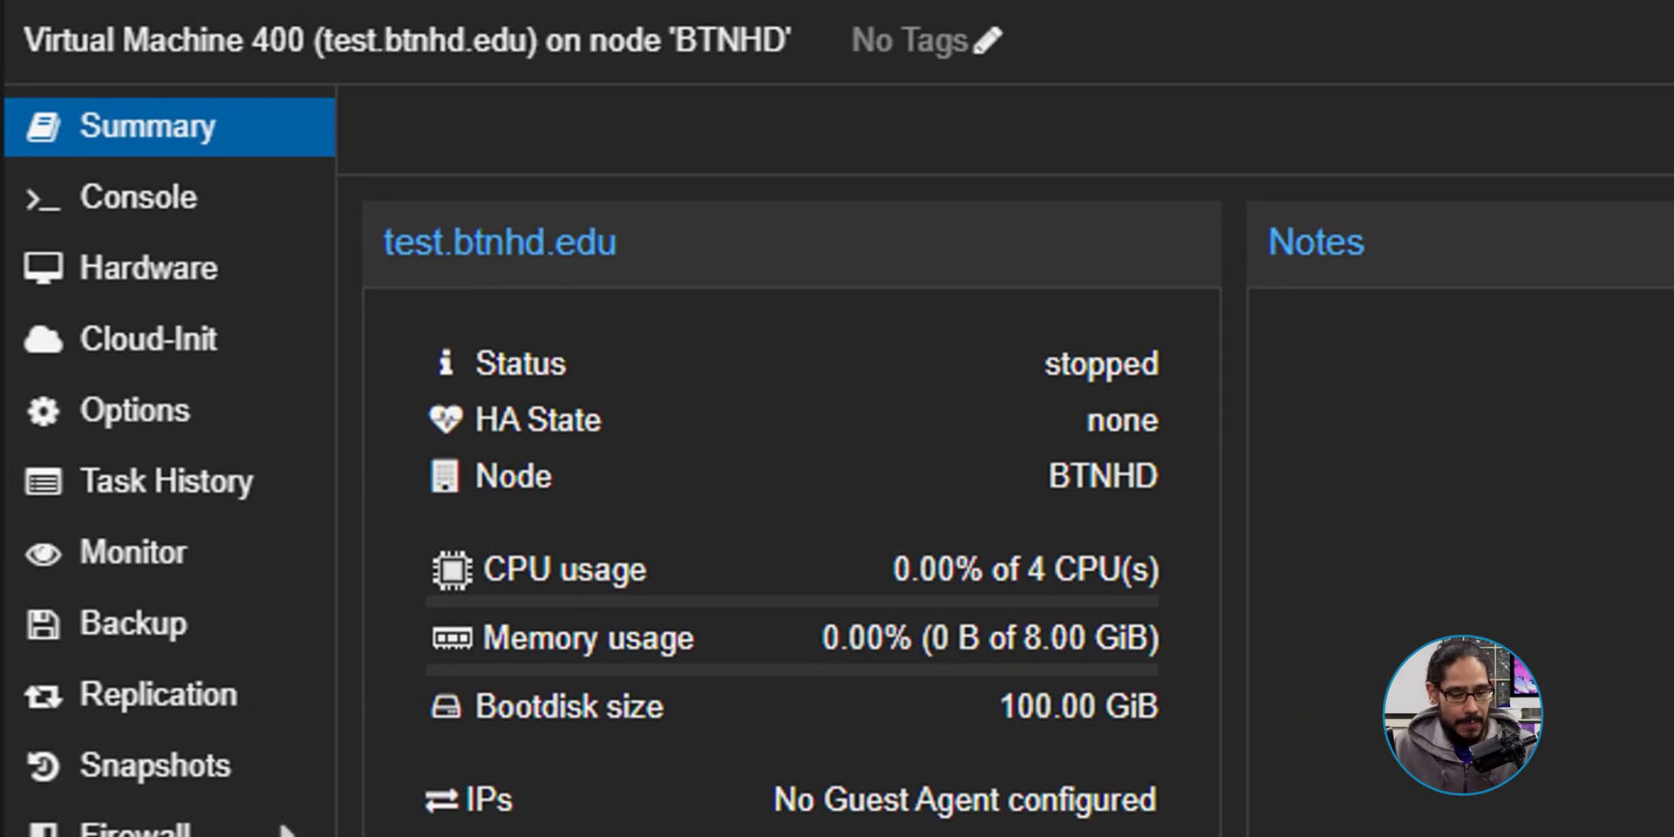
# Step: Move net0 to first place in VM 400's boot order, ahead of ide0 and ide2
pyautogui.click(135, 410)
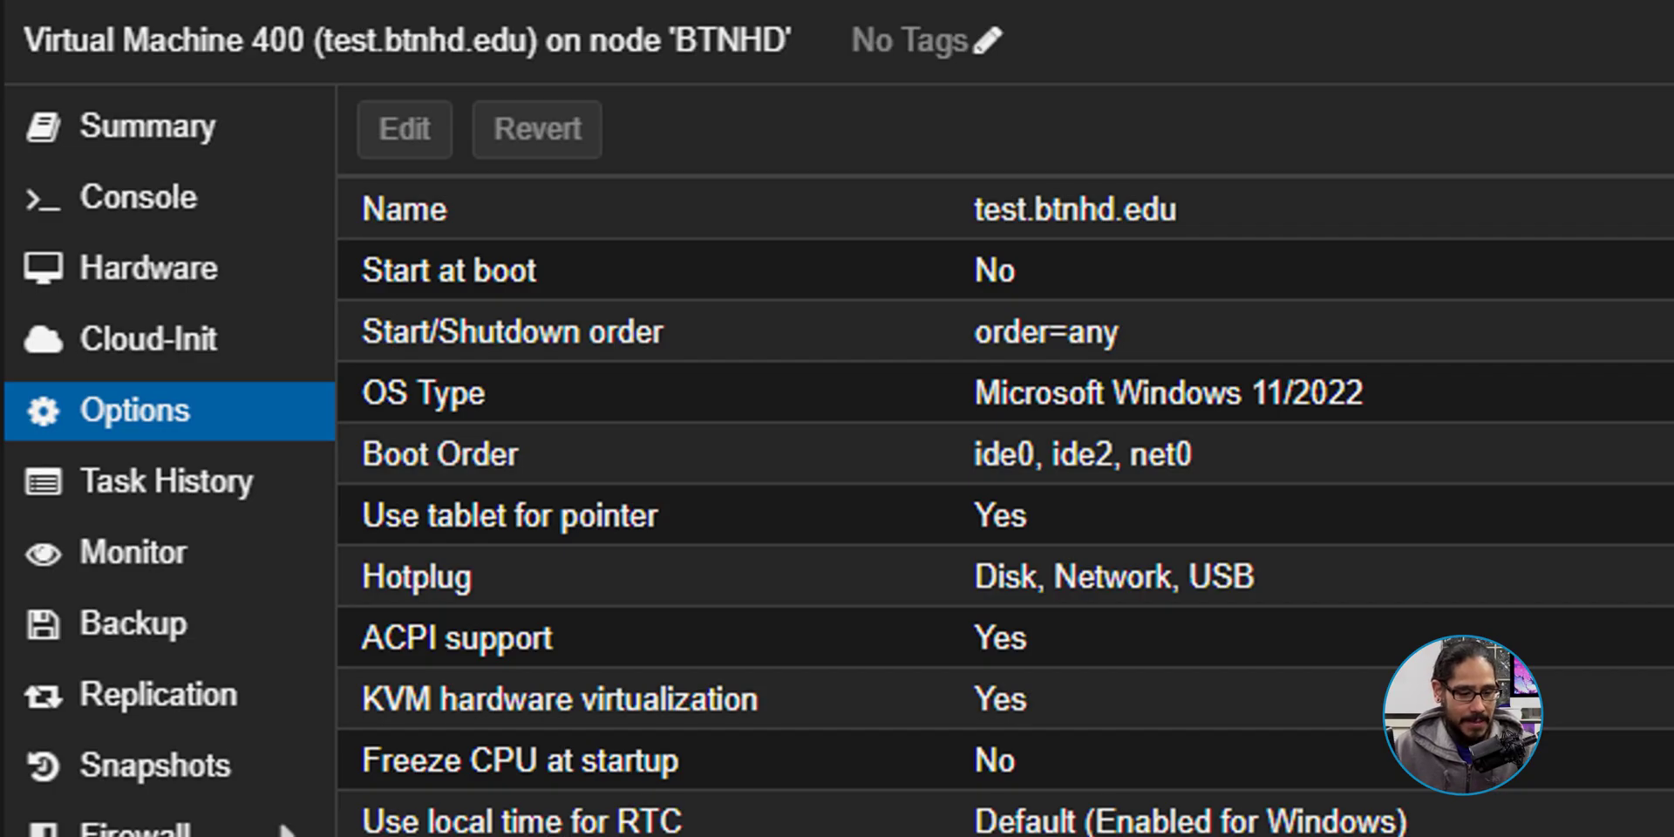
pyautogui.click(440, 453)
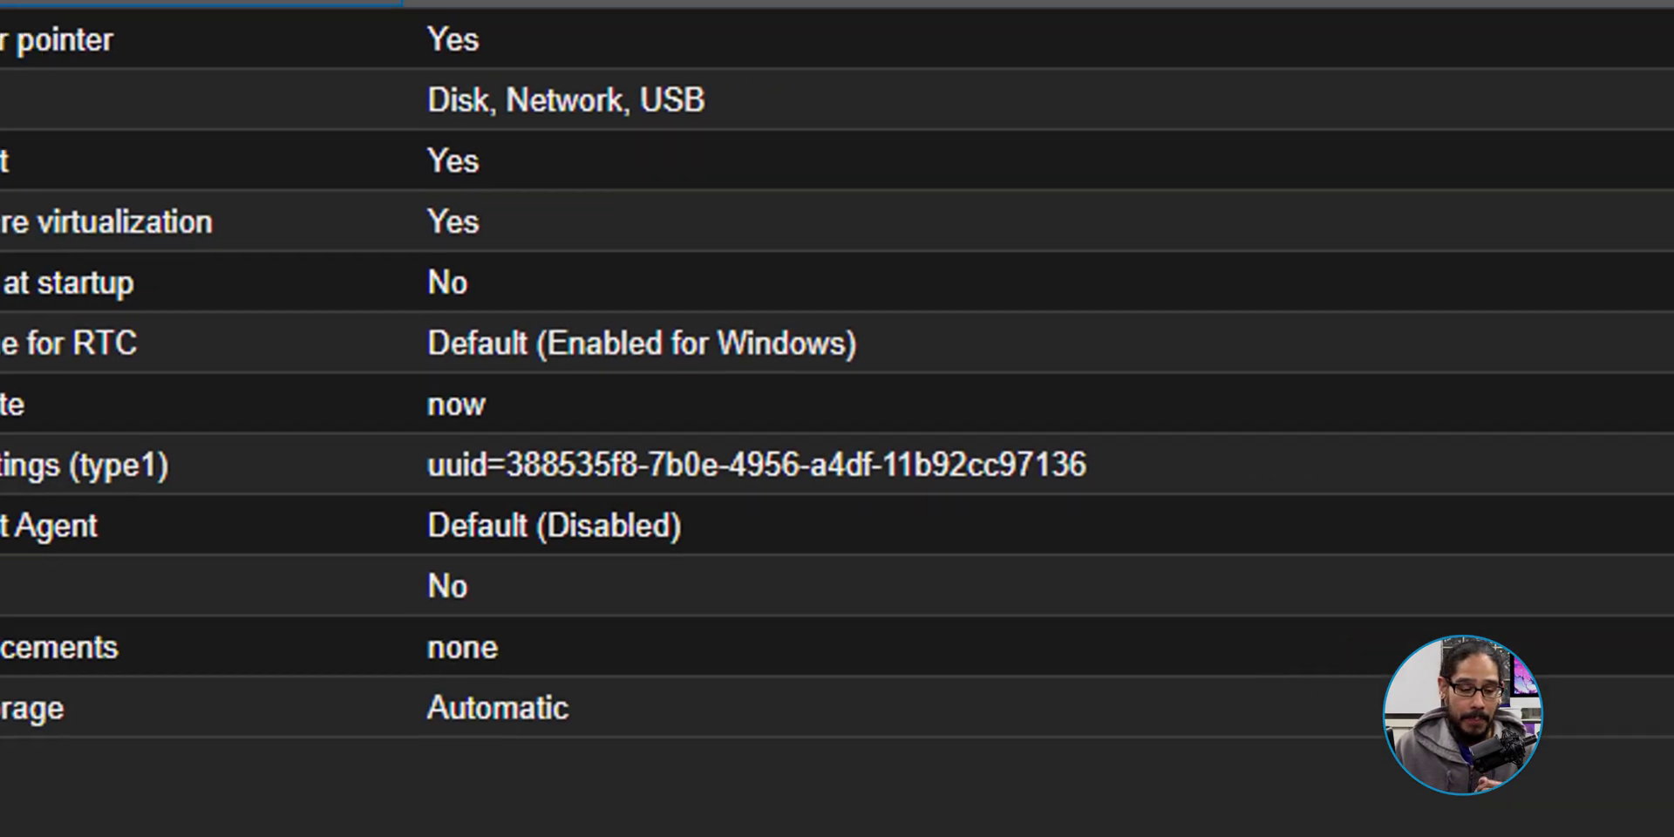
pyautogui.click(405, 129)
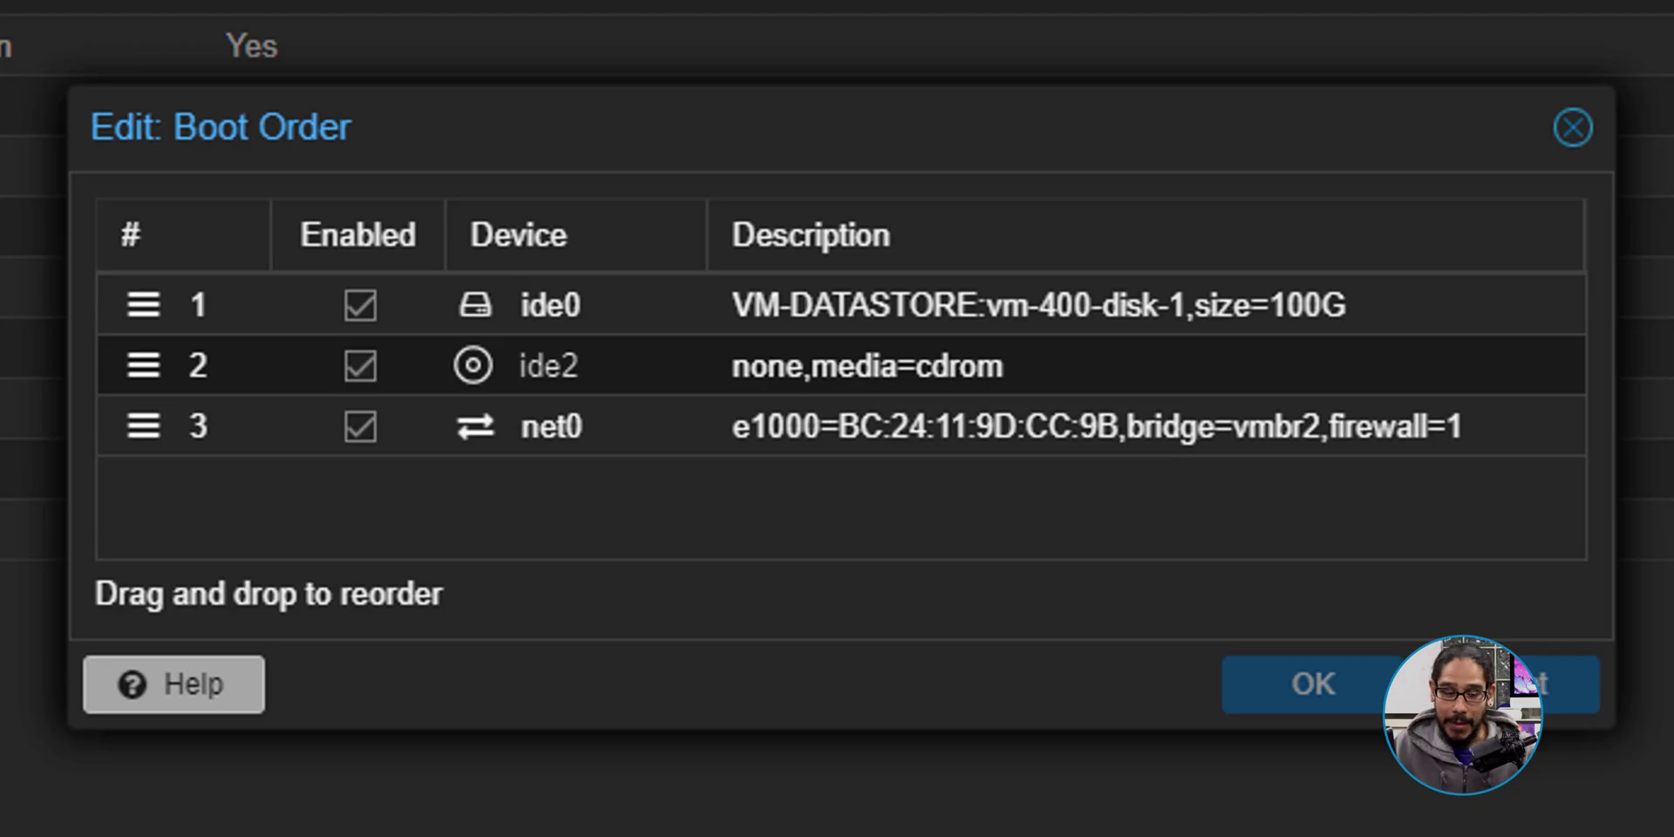
pyautogui.moveTo(143, 366); pyautogui.dragTo(170, 297)
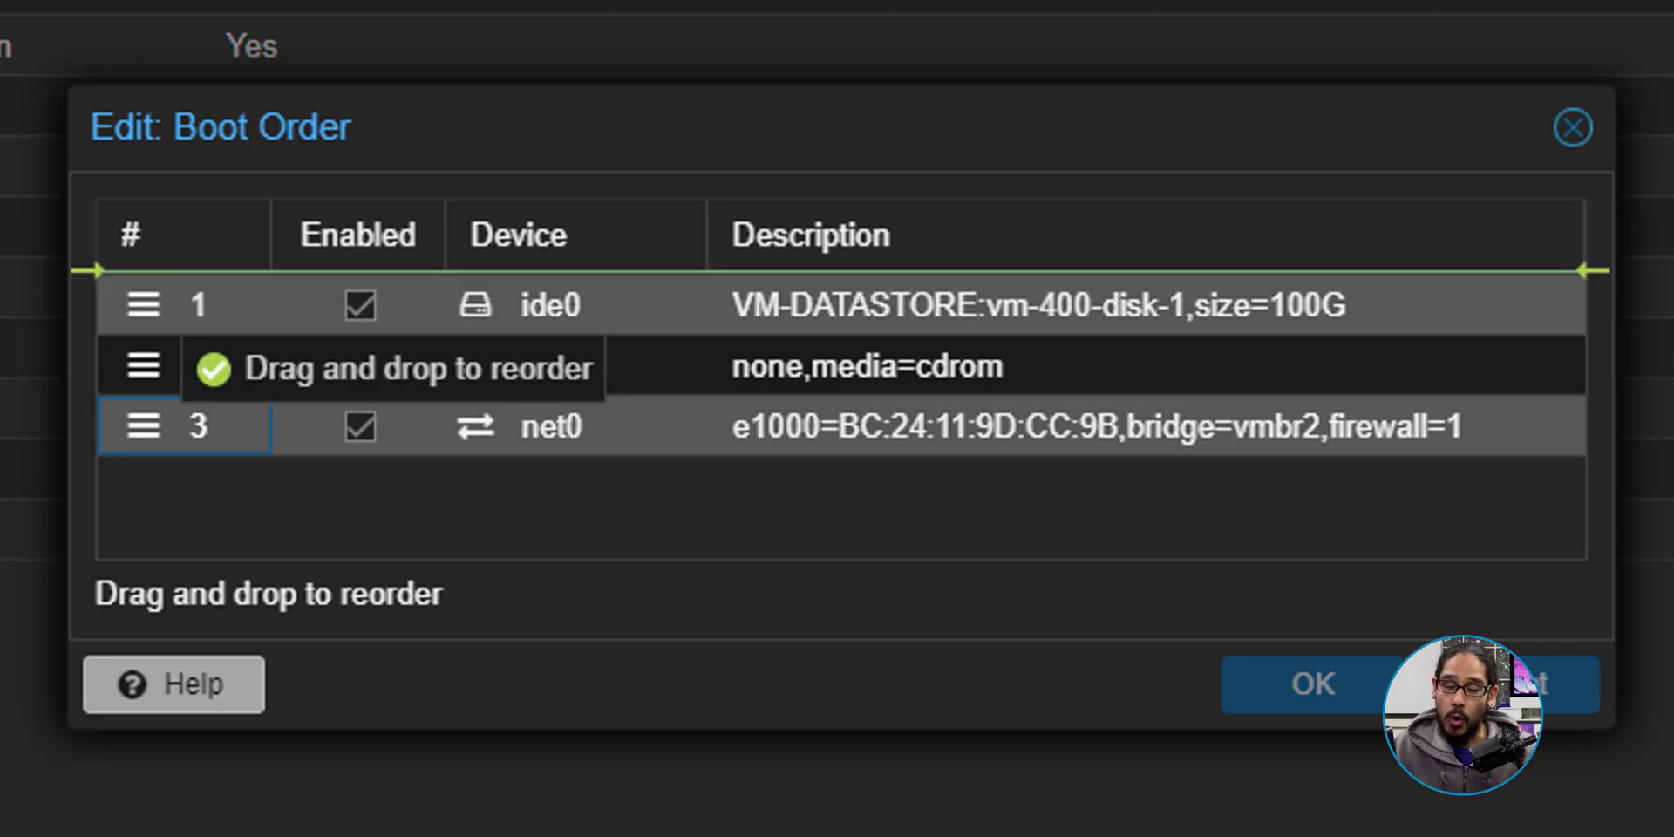
pyautogui.moveTo(170, 296); pyautogui.dragTo(165, 287)
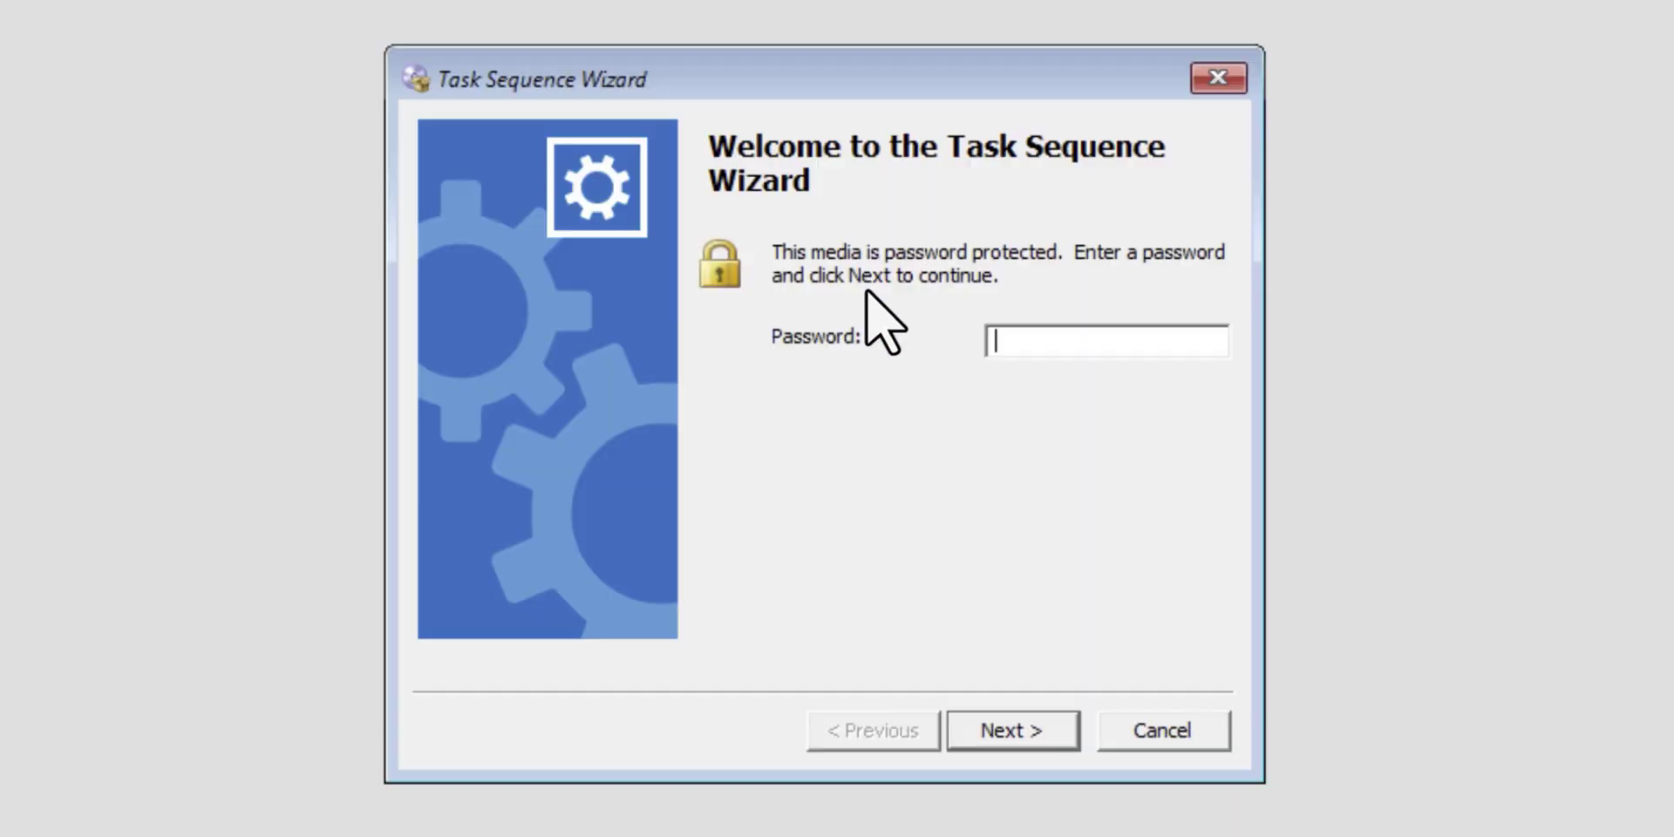
# Step: Enter the media password in the Windows PE Task Sequence Wizard
pyautogui.click(1032, 359)
pyautogui.press('Return')
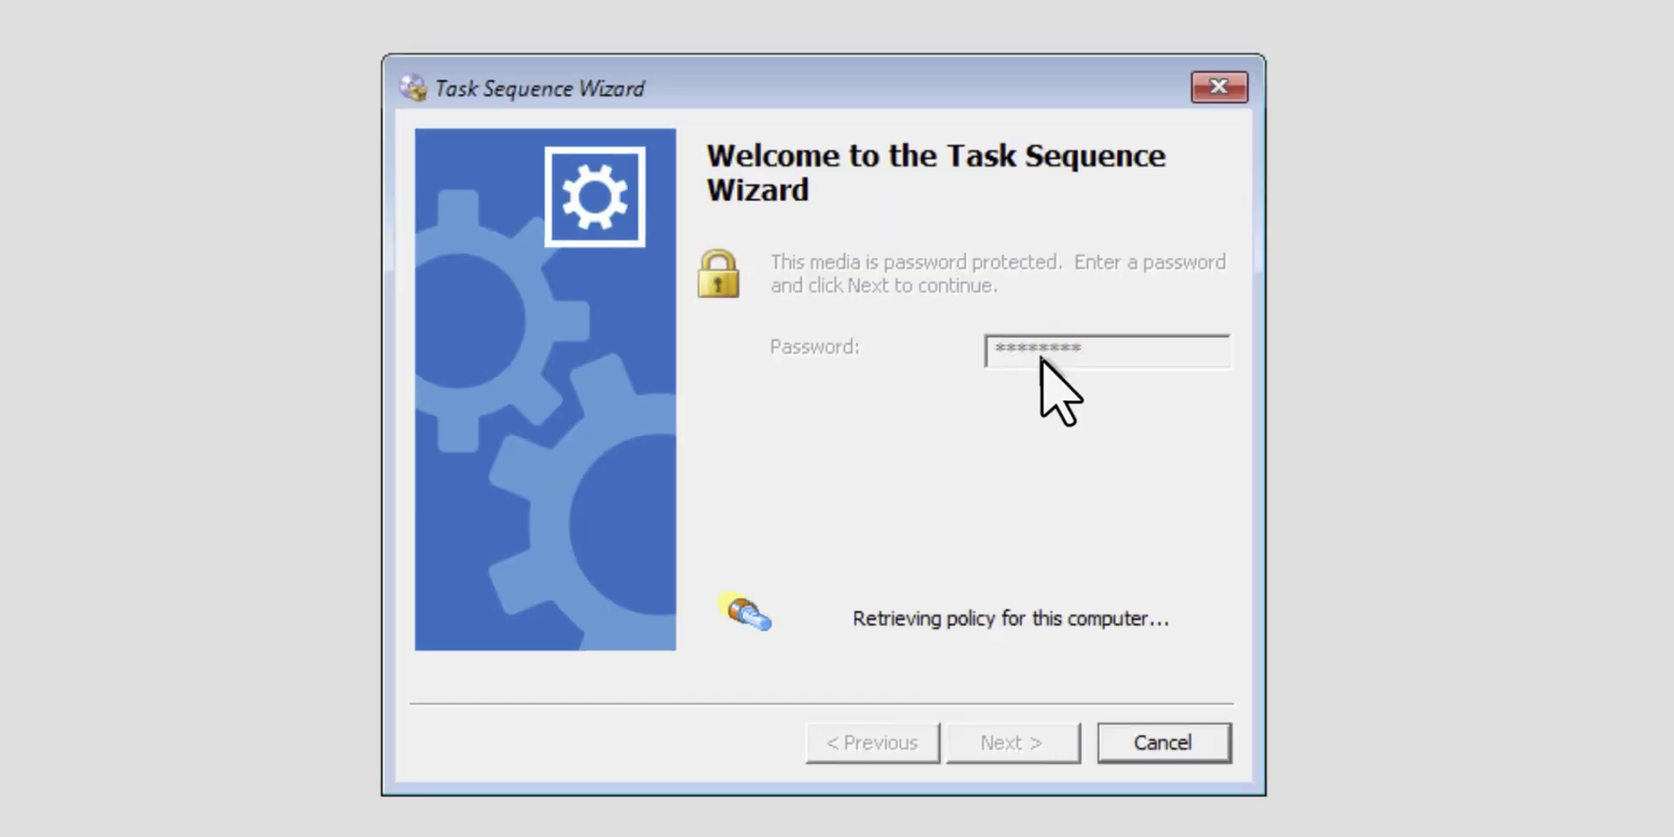
# Step: Run the selected task sequence, which fails because BTN00002 content is missing
pyautogui.click(1012, 743)
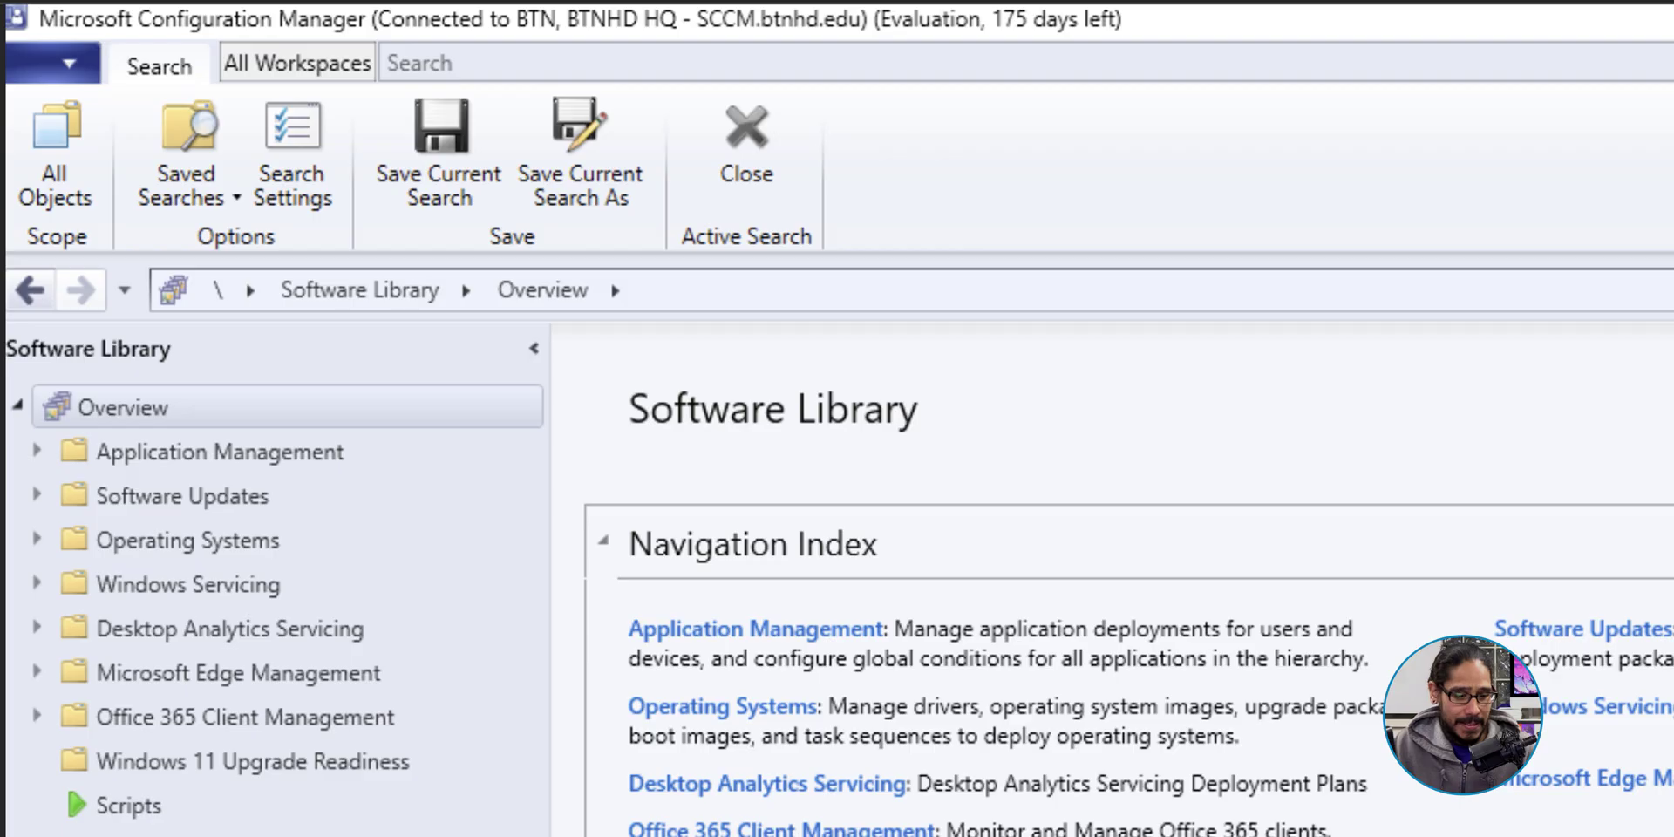
# Step: Expand Operating Systems > Boot Images and bring up the context menu for Boot image (x64)
pyautogui.press('Down')
pyautogui.press('Down')
pyautogui.press('Down')
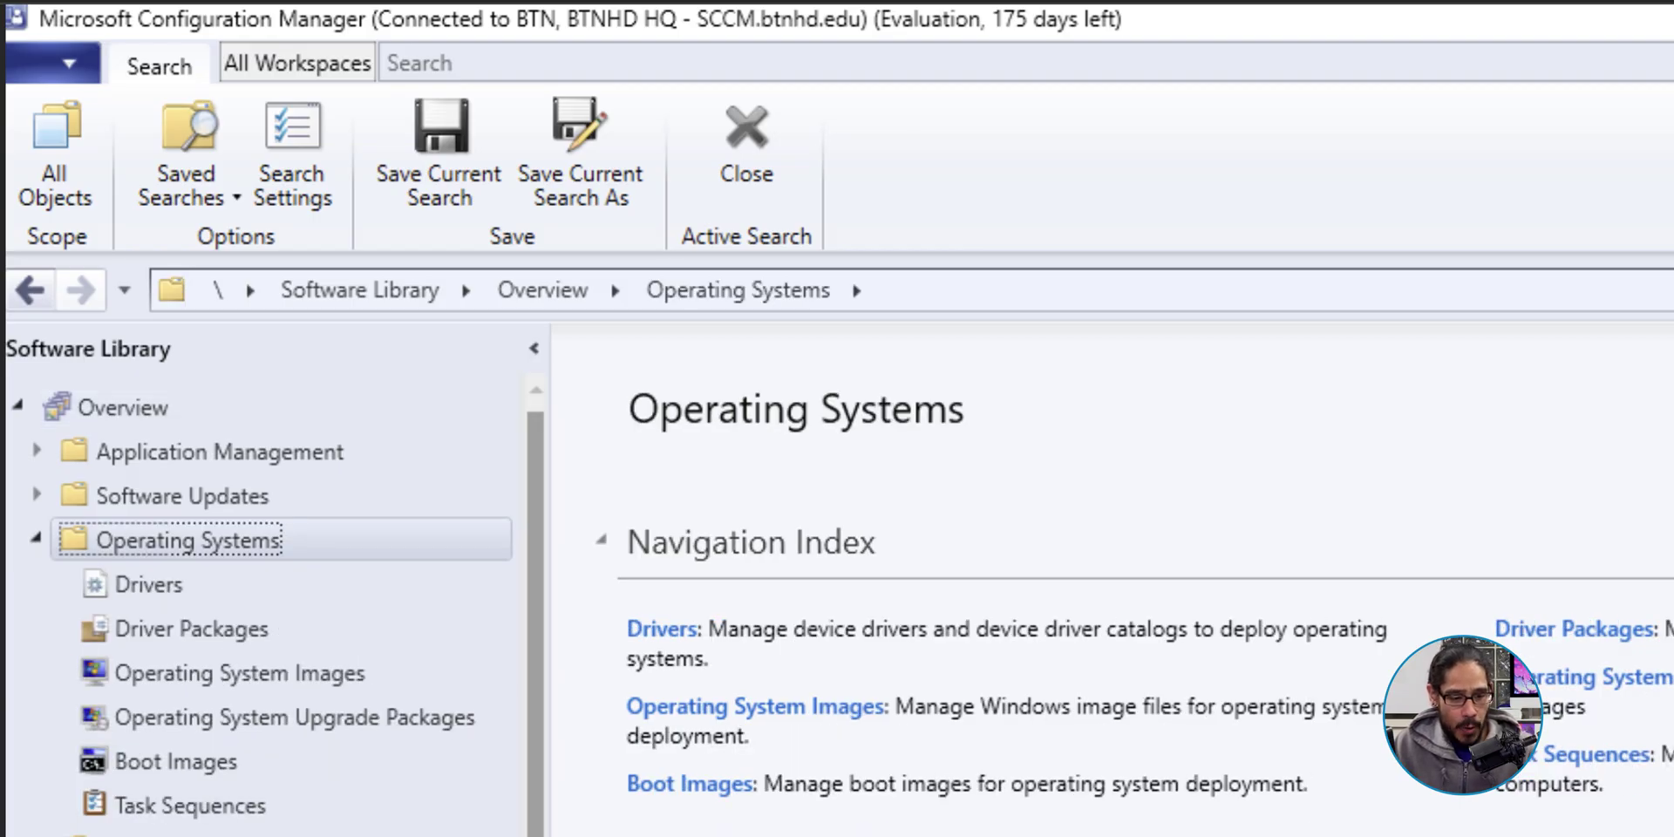
pyautogui.press('Down')
pyautogui.press('Down')
pyautogui.press('Down')
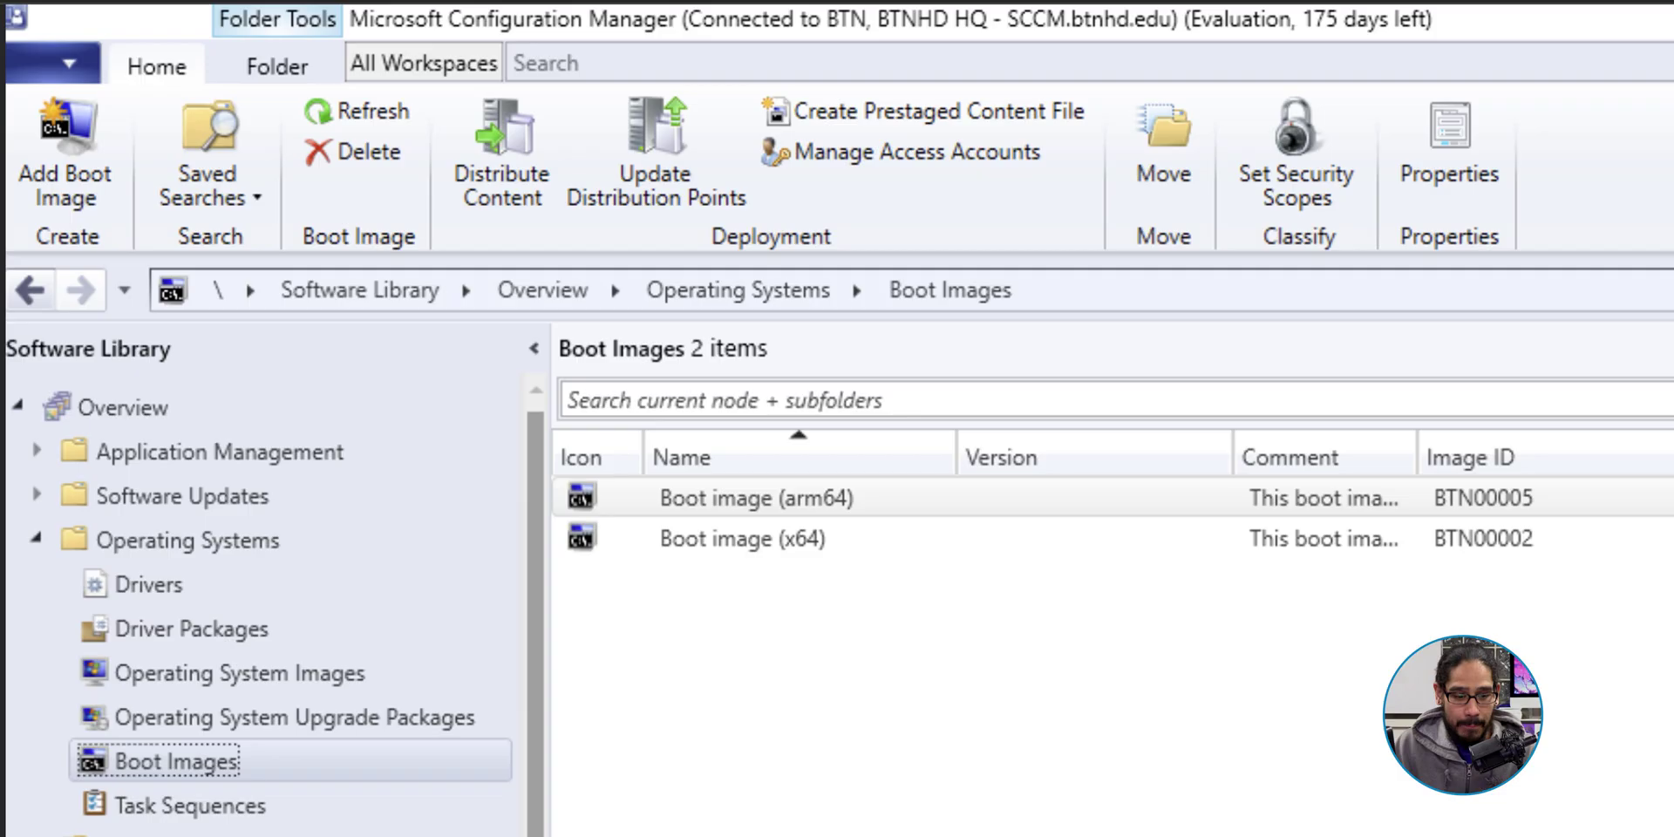
pyautogui.click(741, 538)
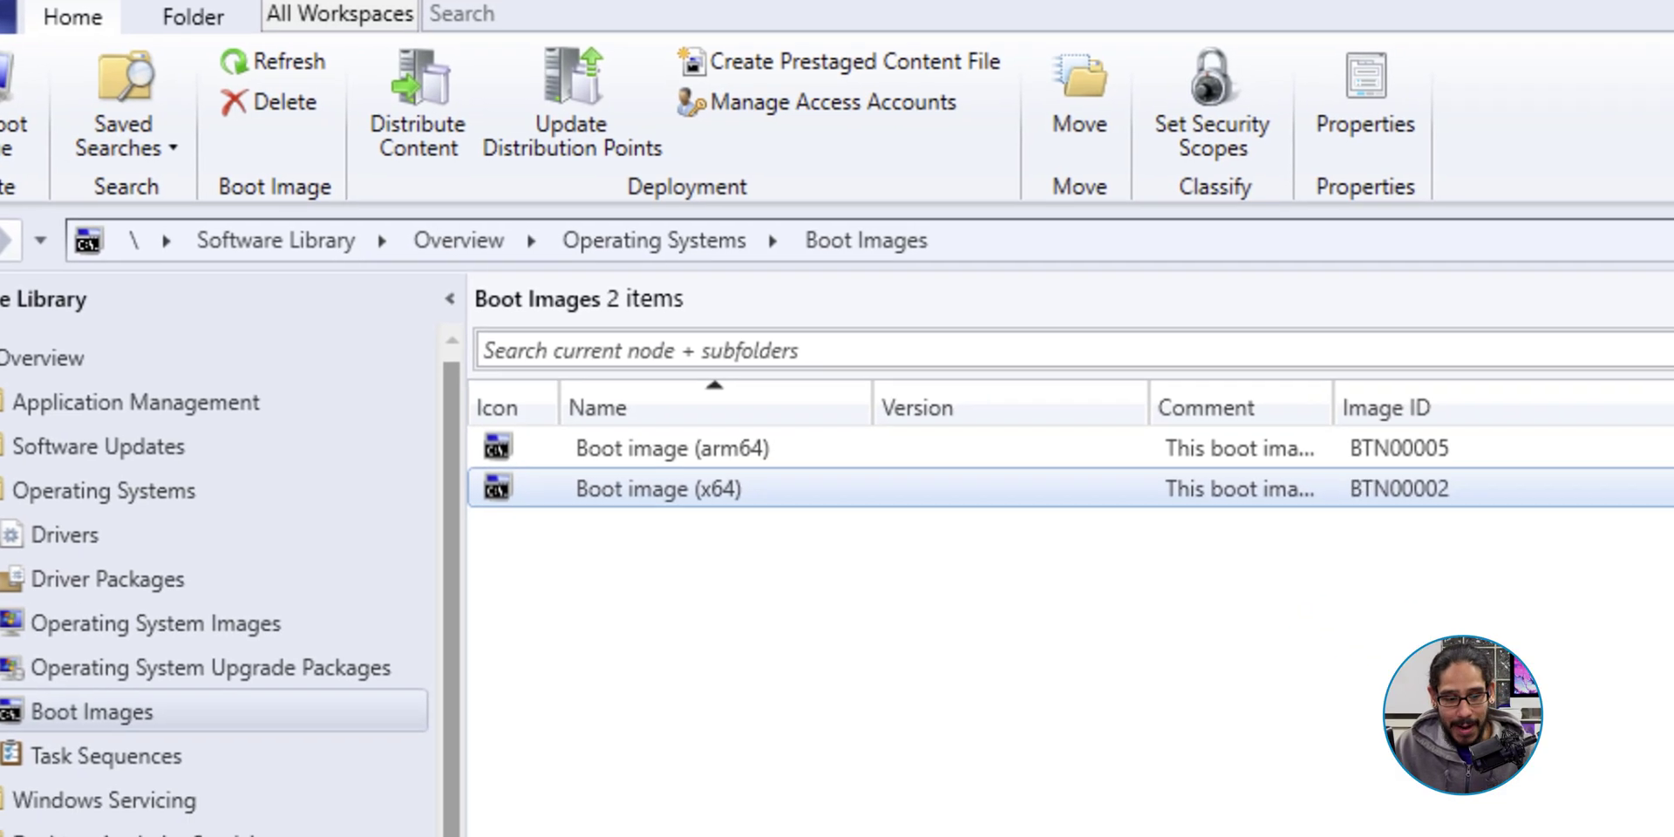
pyautogui.rightClick(760, 540)
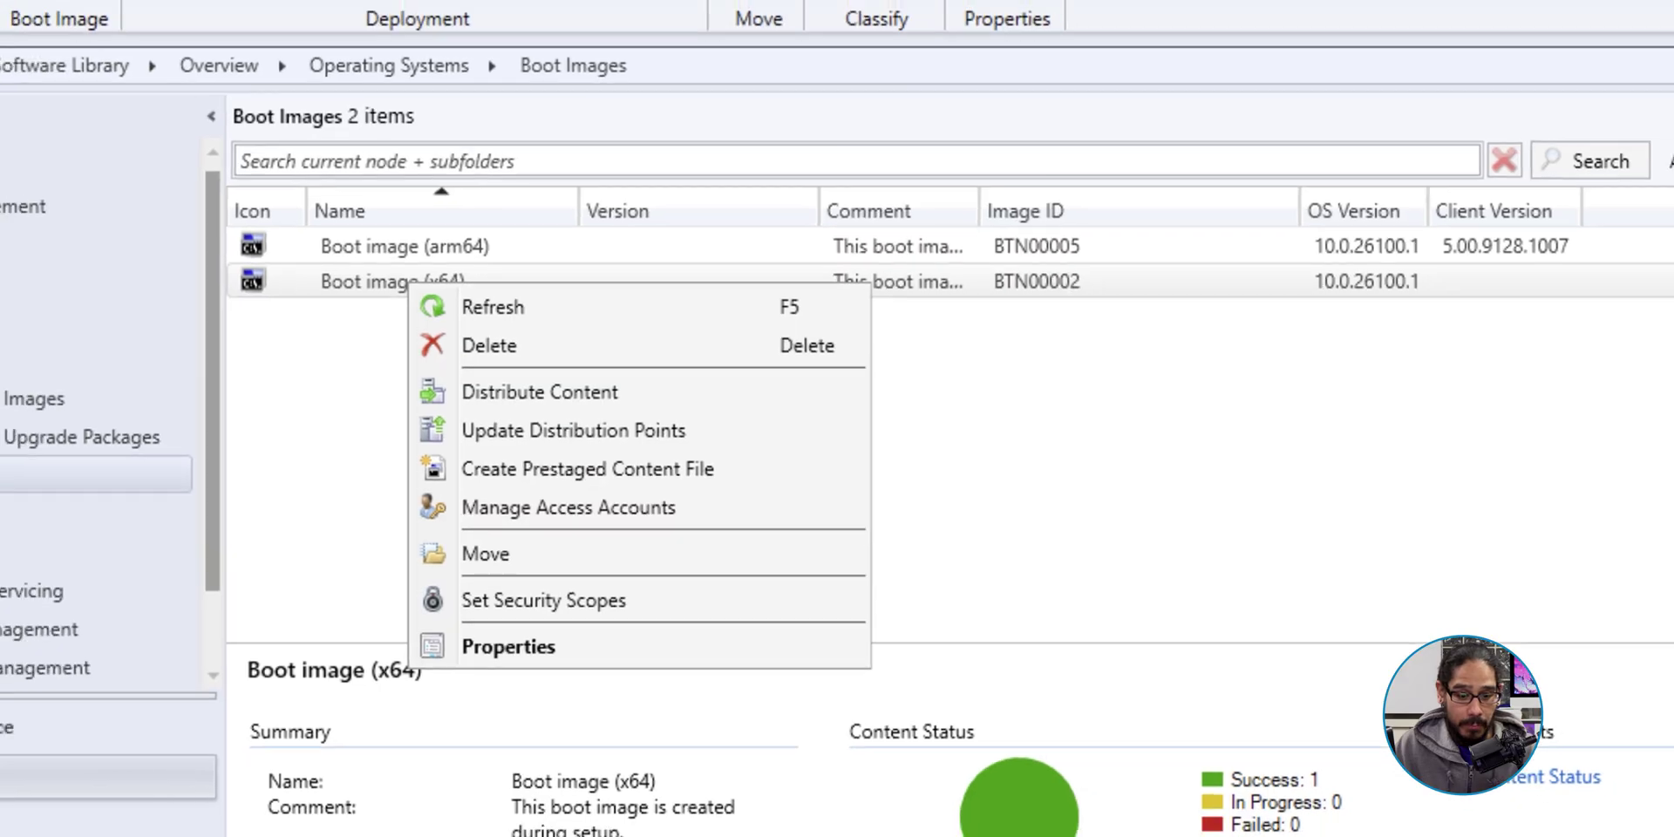
# Step: Update distribution points for Boot image (x64), reloading it with the current Windows PE version
pyautogui.click(484, 434)
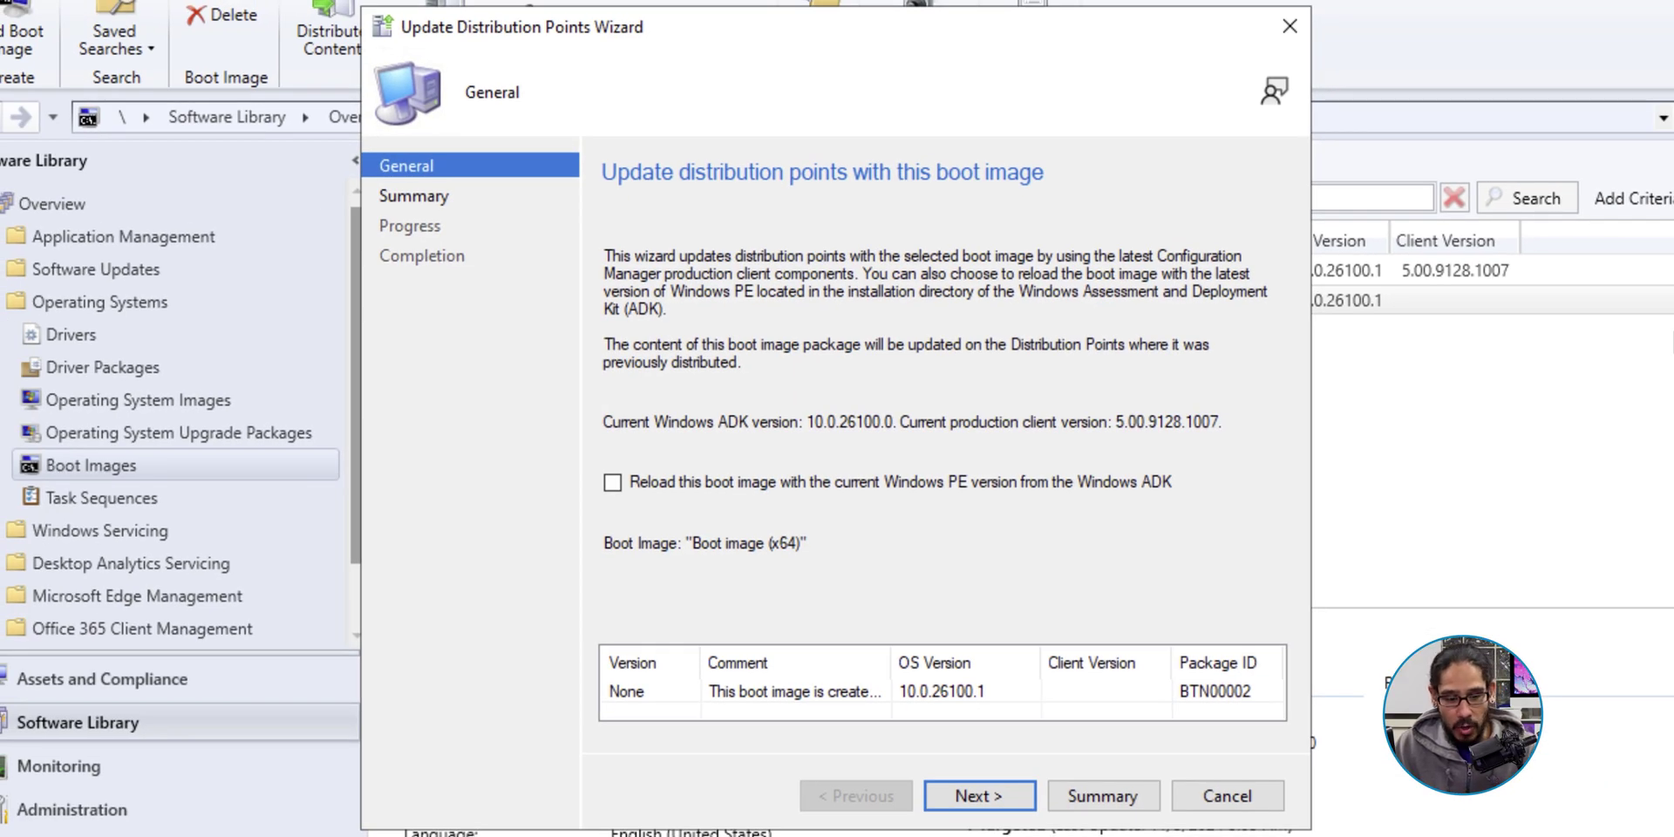
pyautogui.press('space')
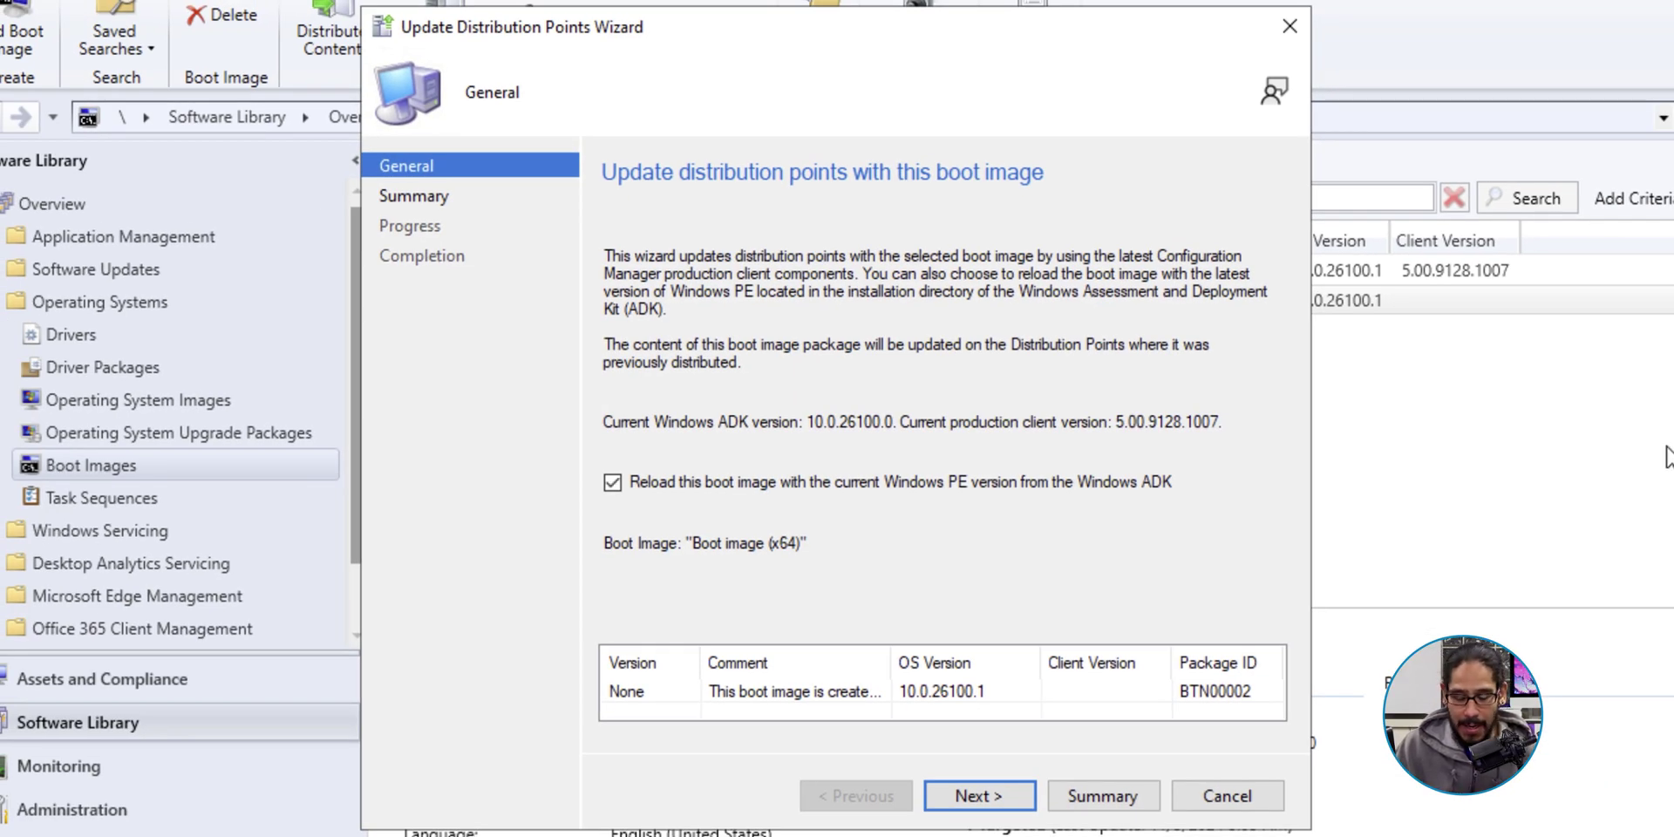
pyautogui.press('Return')
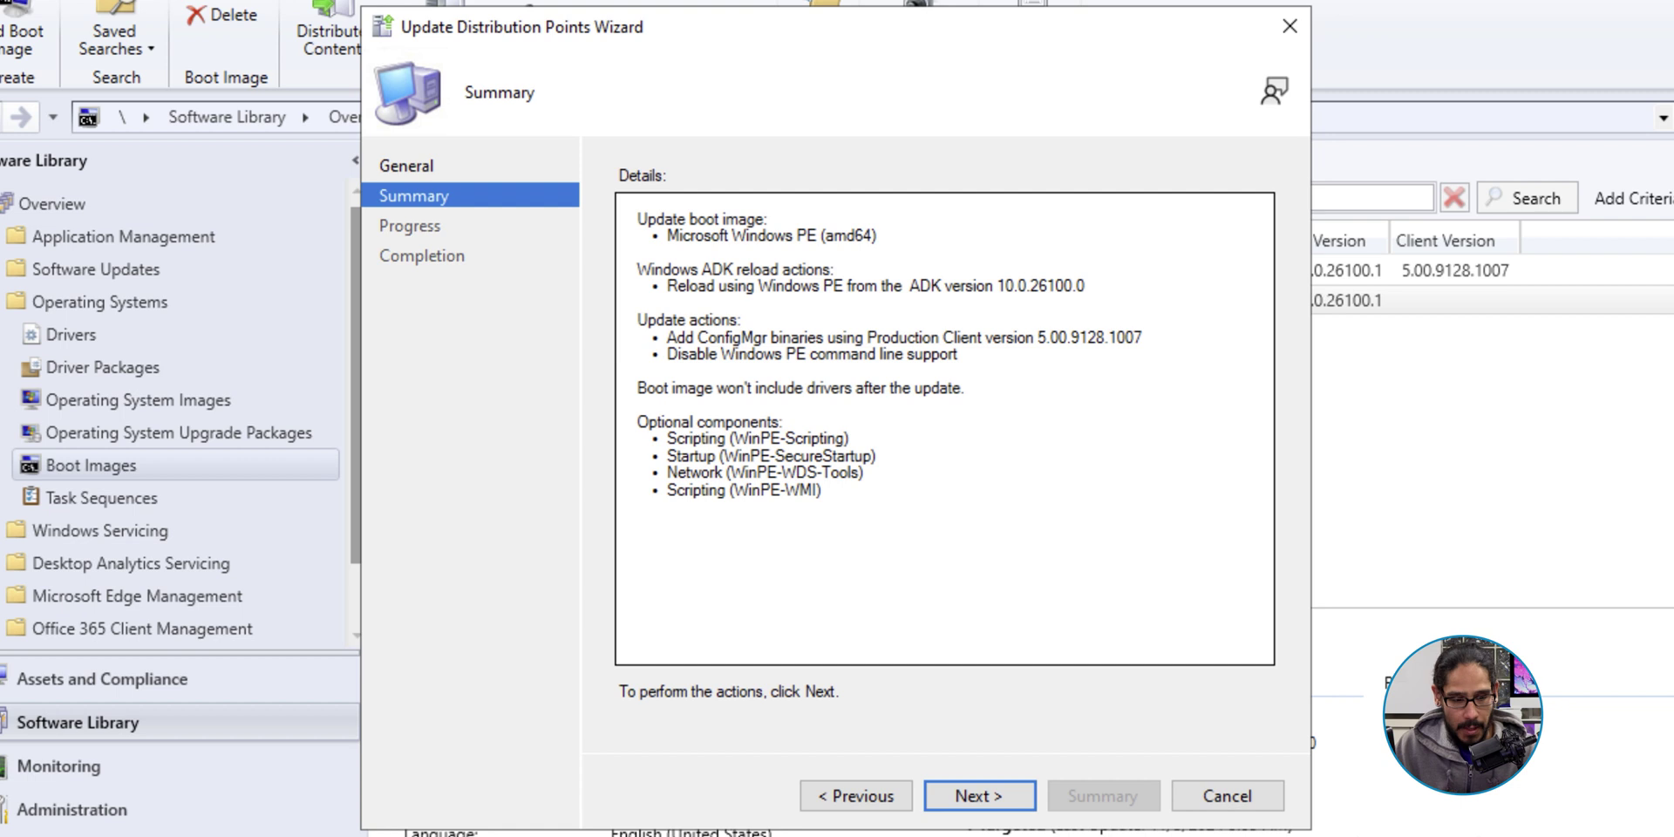
pyautogui.press('Return')
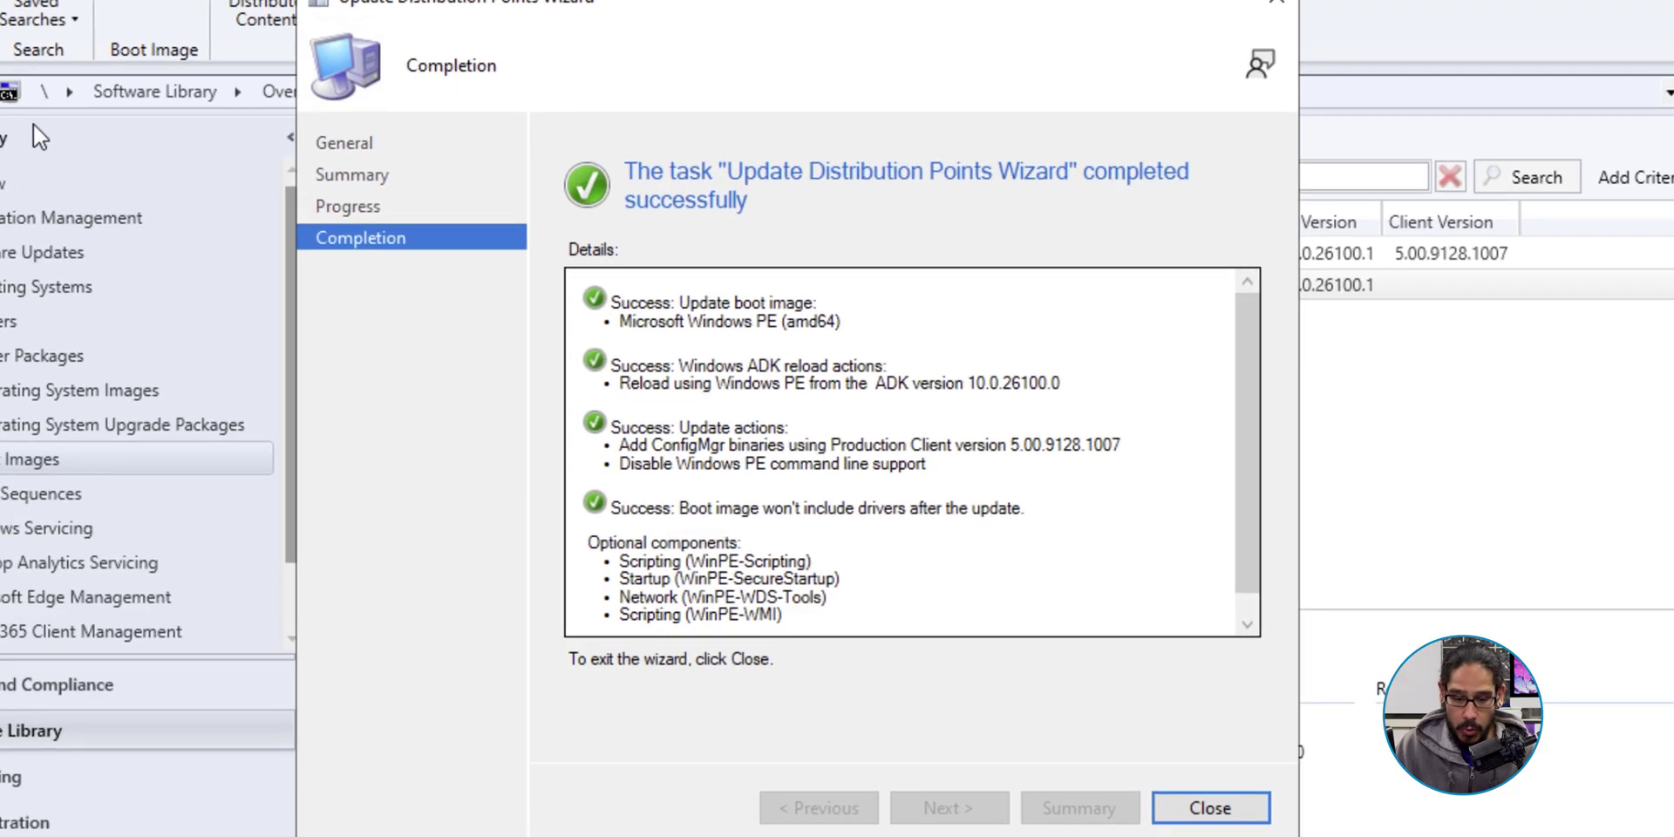
pyautogui.press('Return')
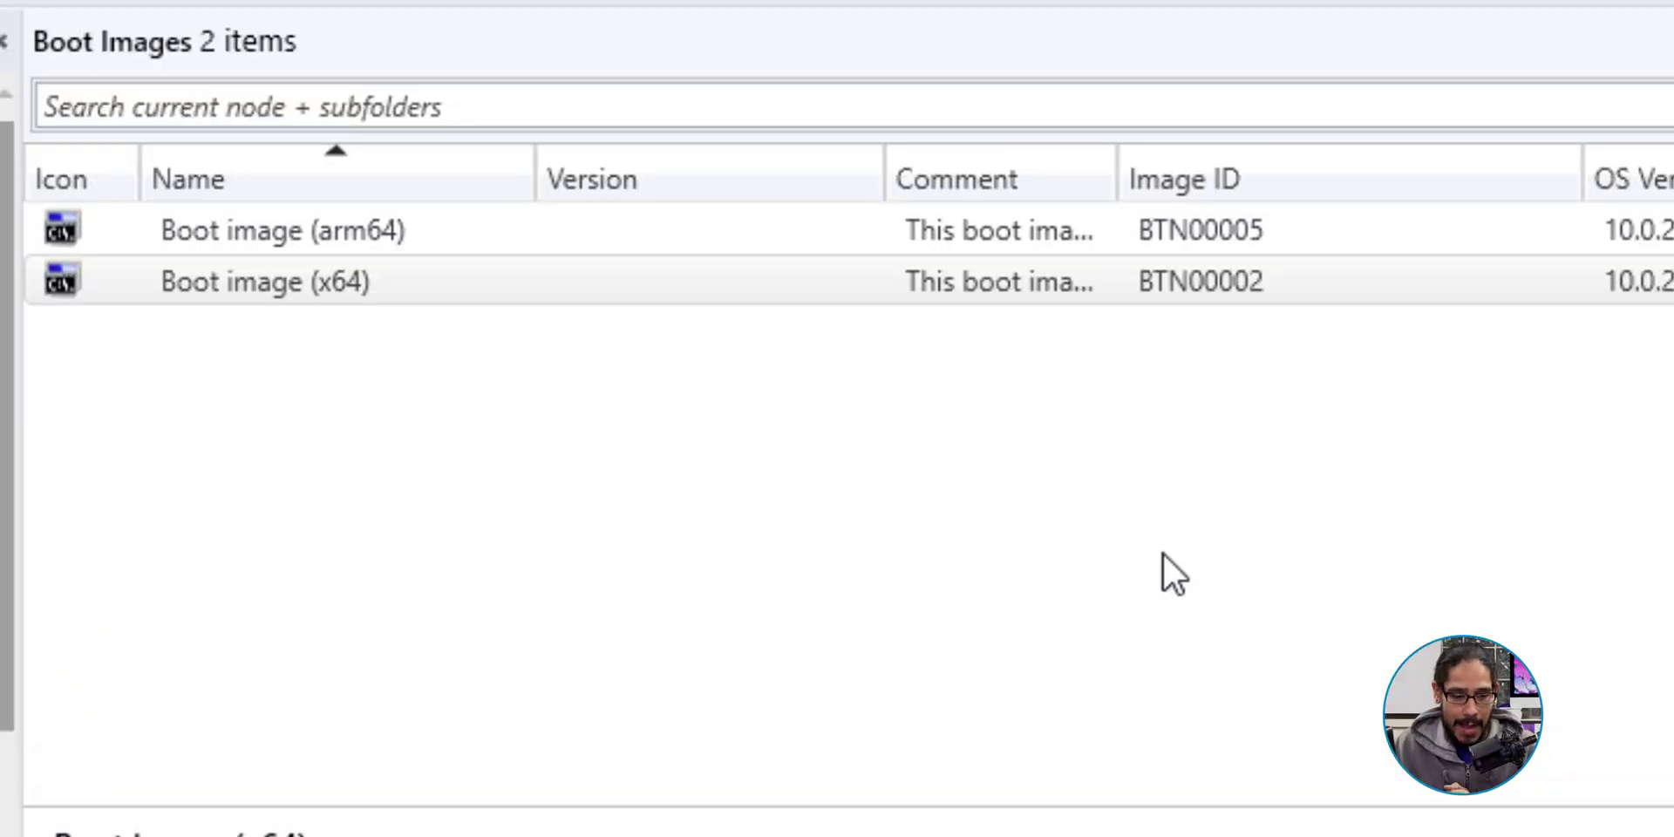
# Step: Redistribute Boot image (x64) to \\SCCM.btnhd.edu from its Content Locations properties
pyautogui.rightClick(349, 288)
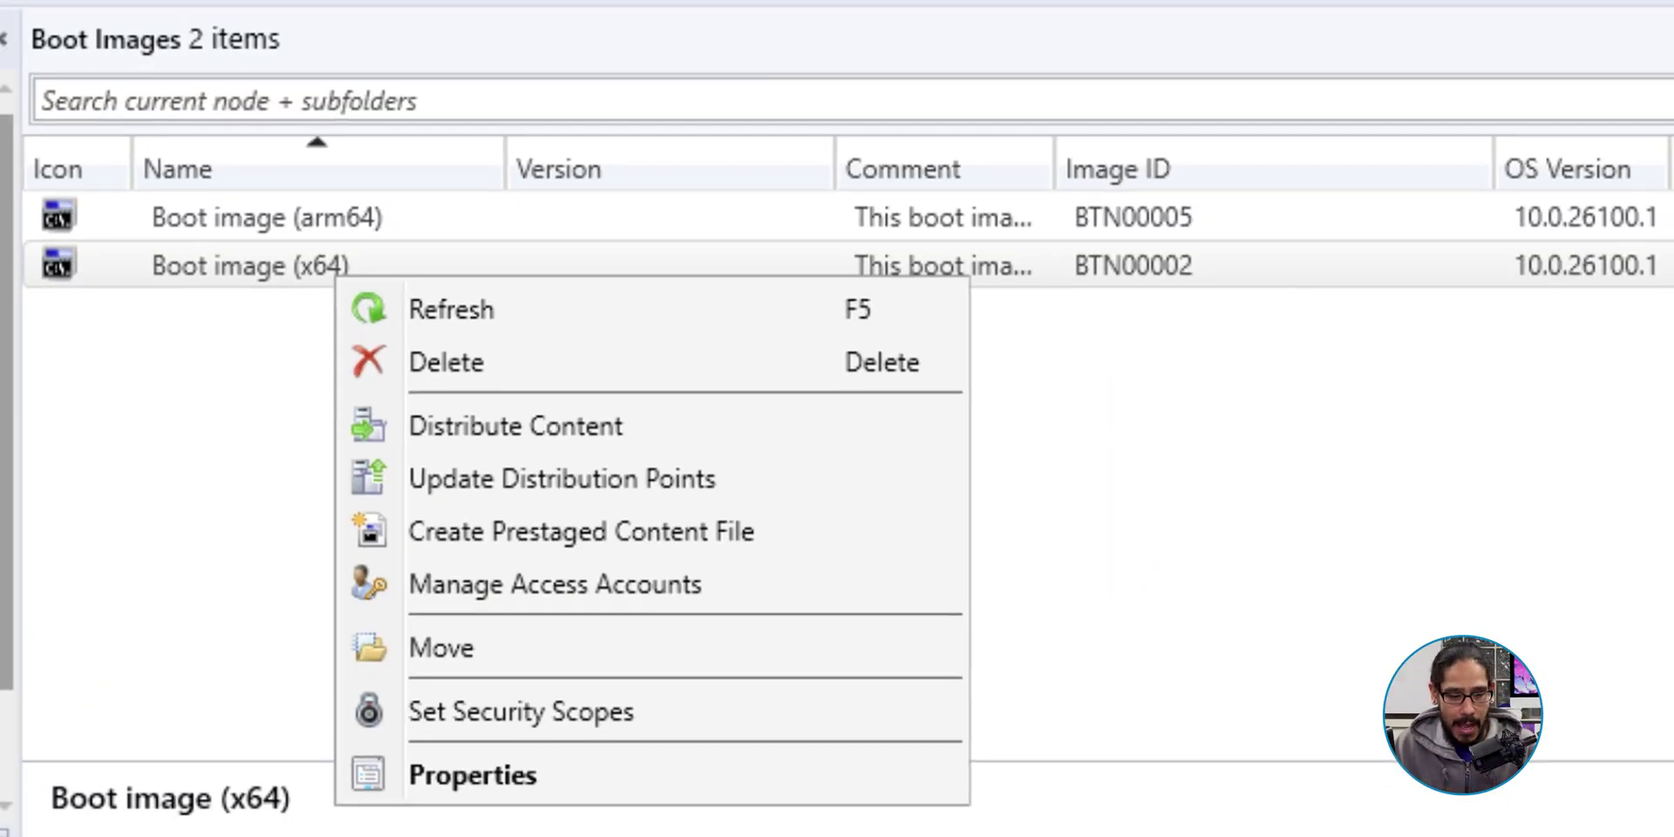
pyautogui.click(477, 792)
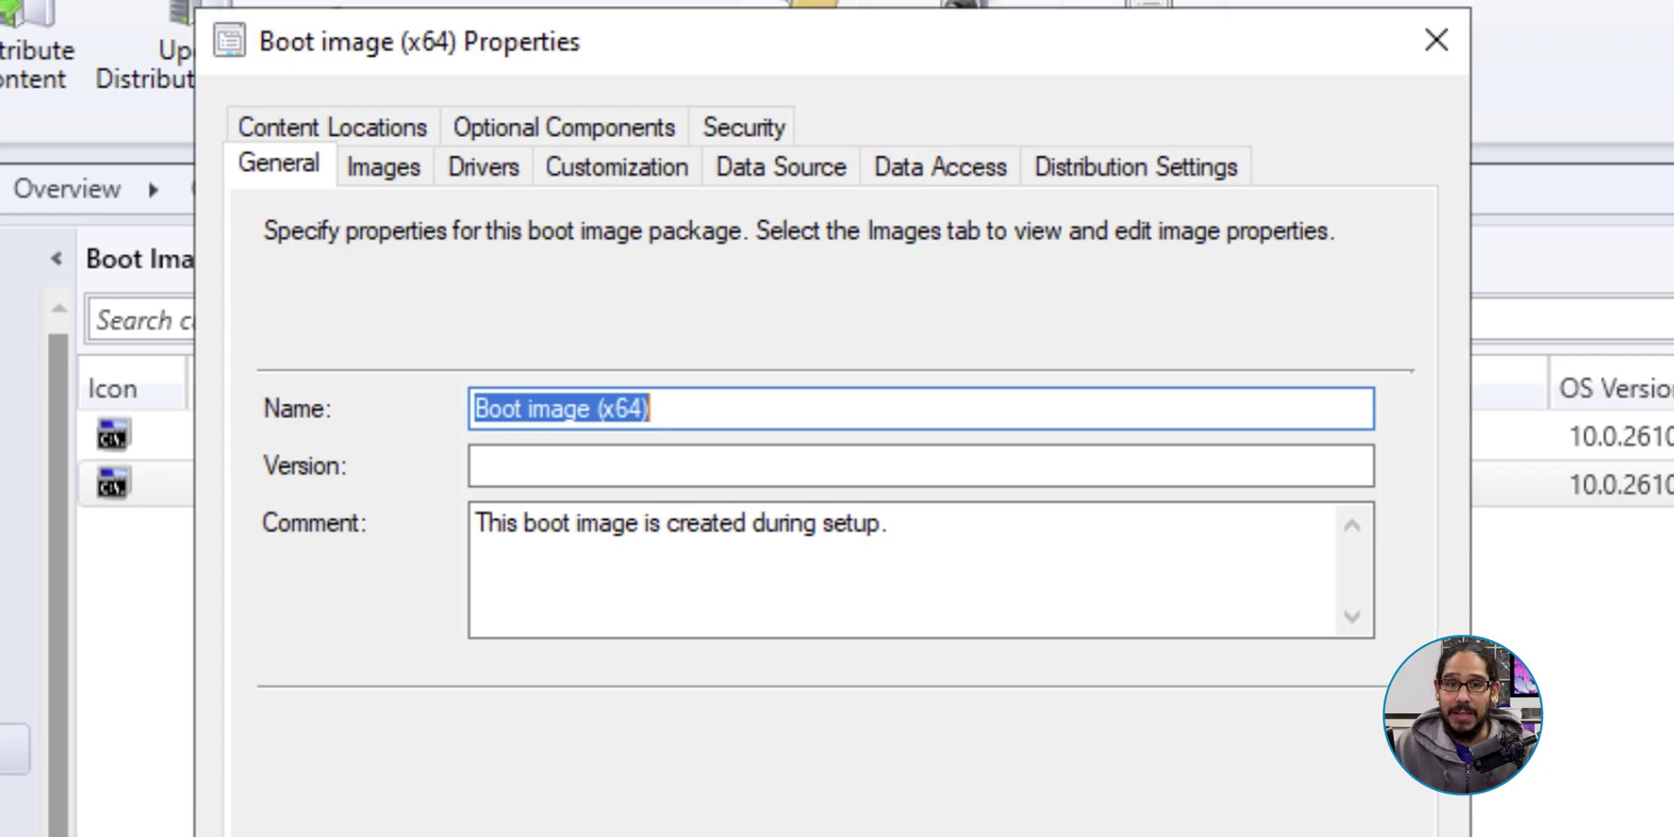
pyautogui.click(332, 127)
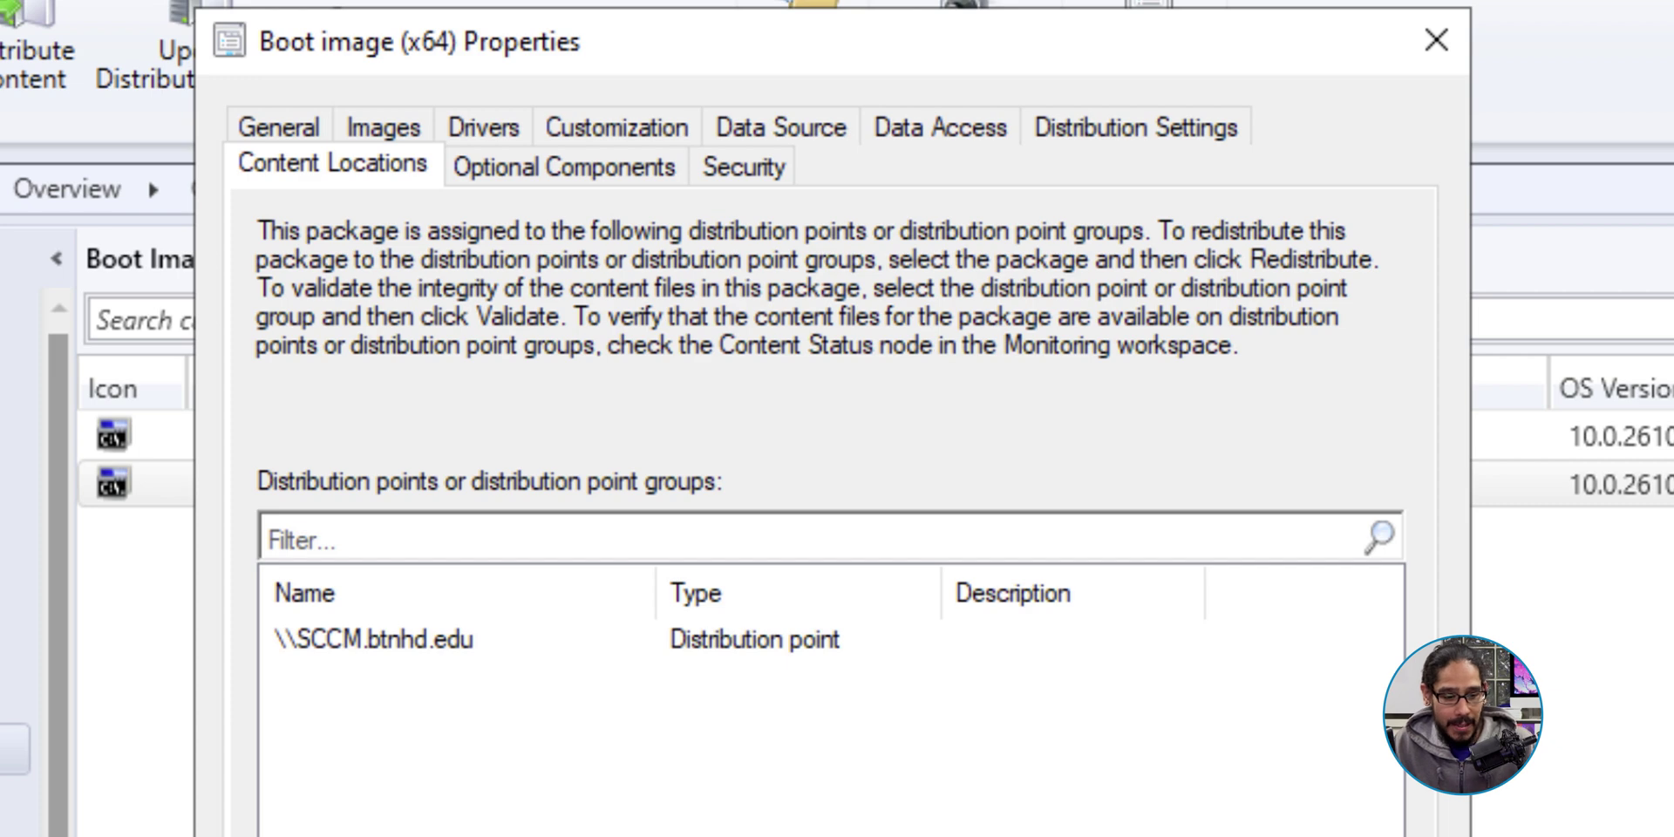
pyautogui.click(375, 639)
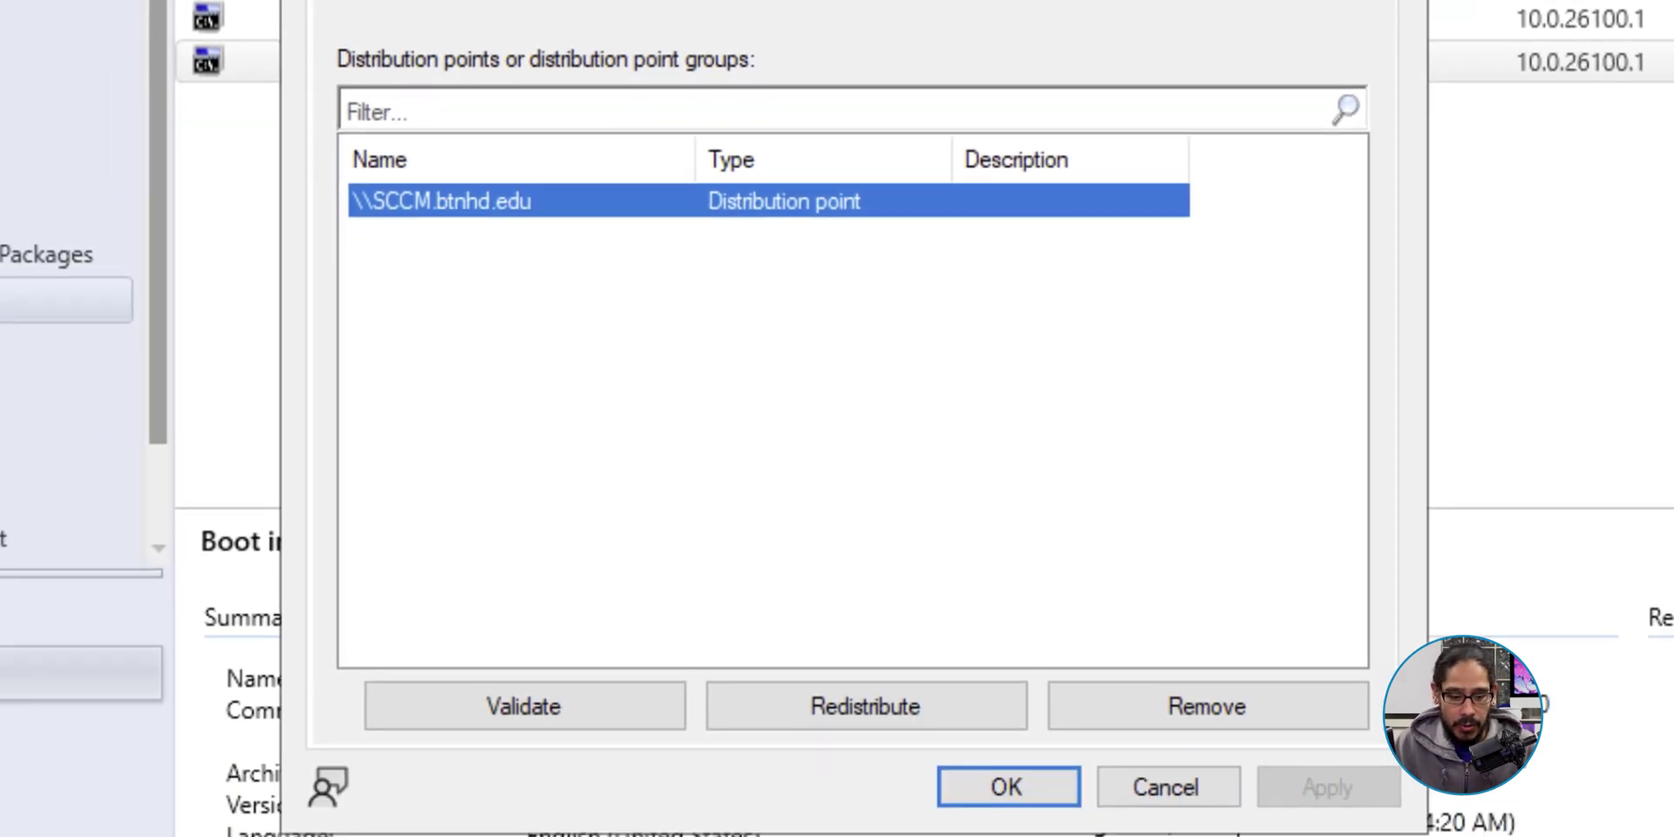
pyautogui.click(866, 706)
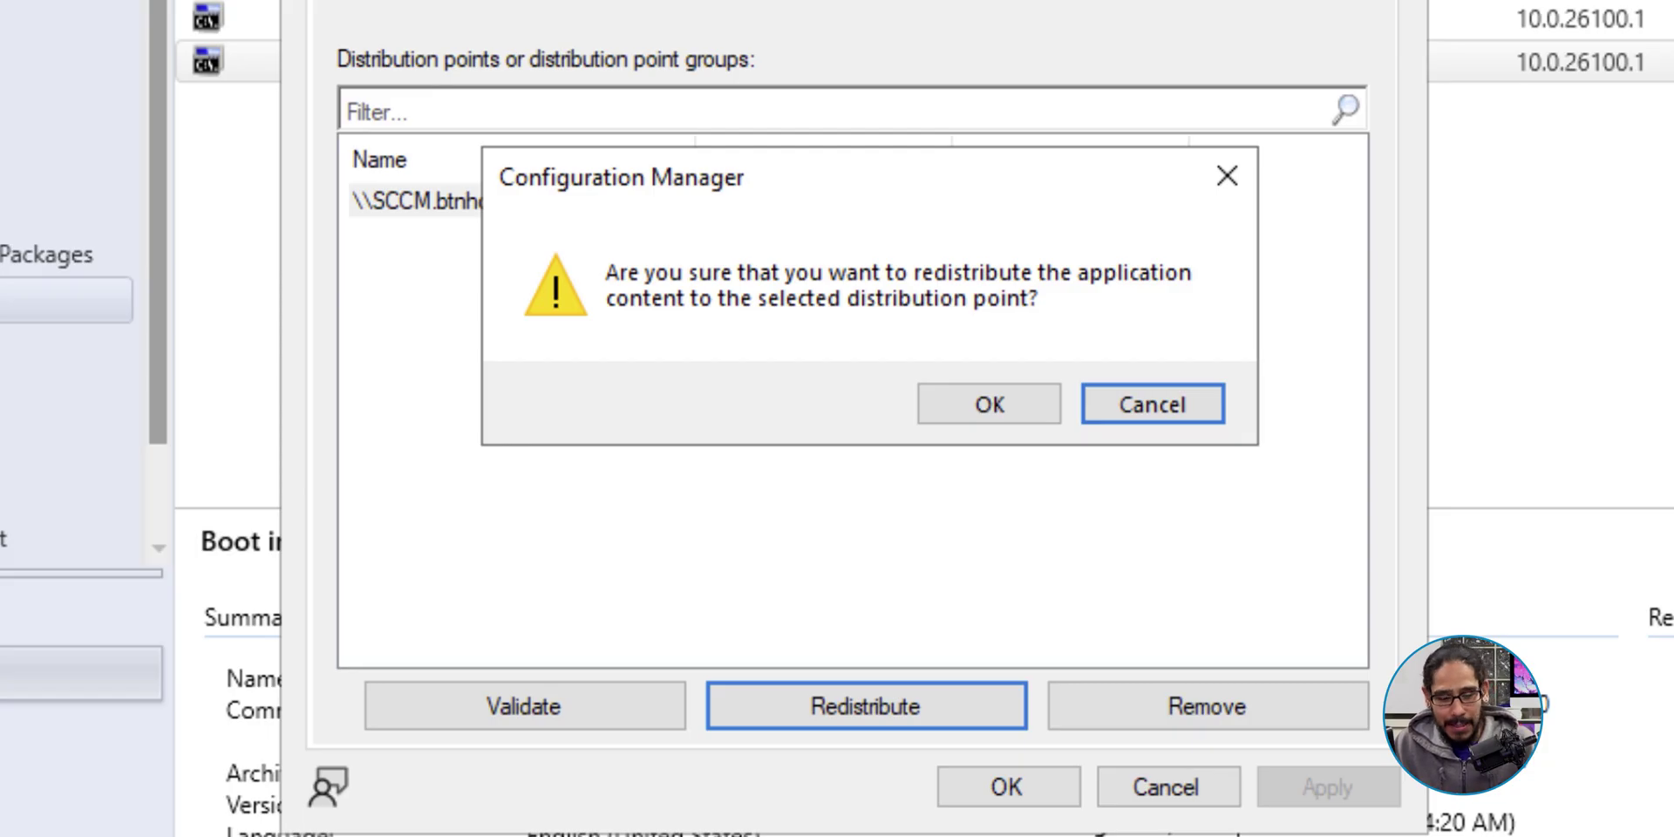
pyautogui.press('Return')
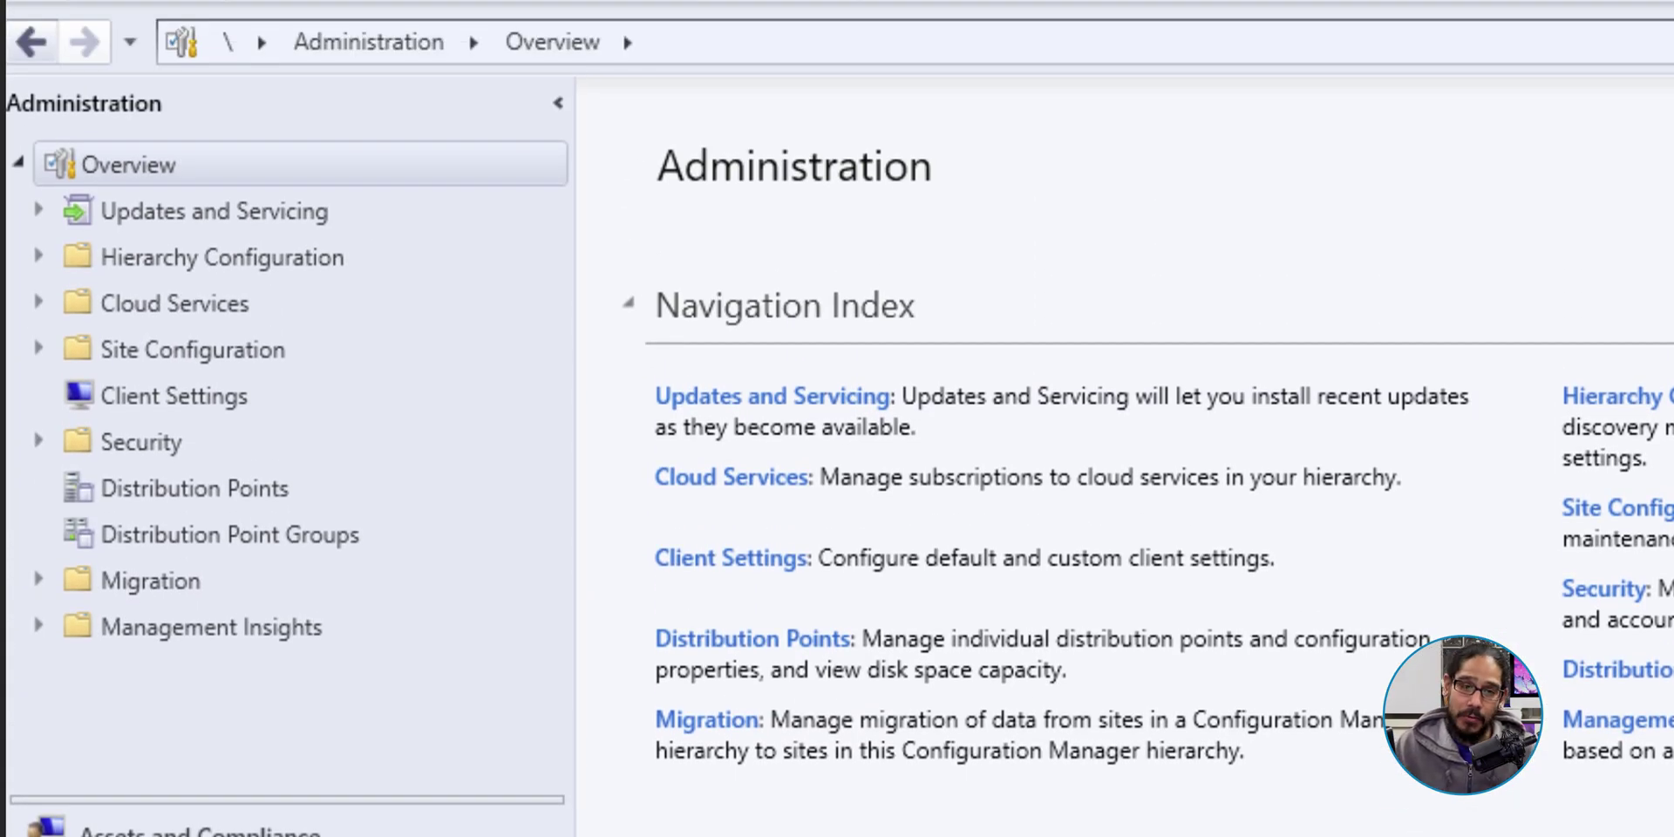
# Step: Open Properties of the Distribution point role under Site Configuration > Servers and Site System Roles
pyautogui.press('s')
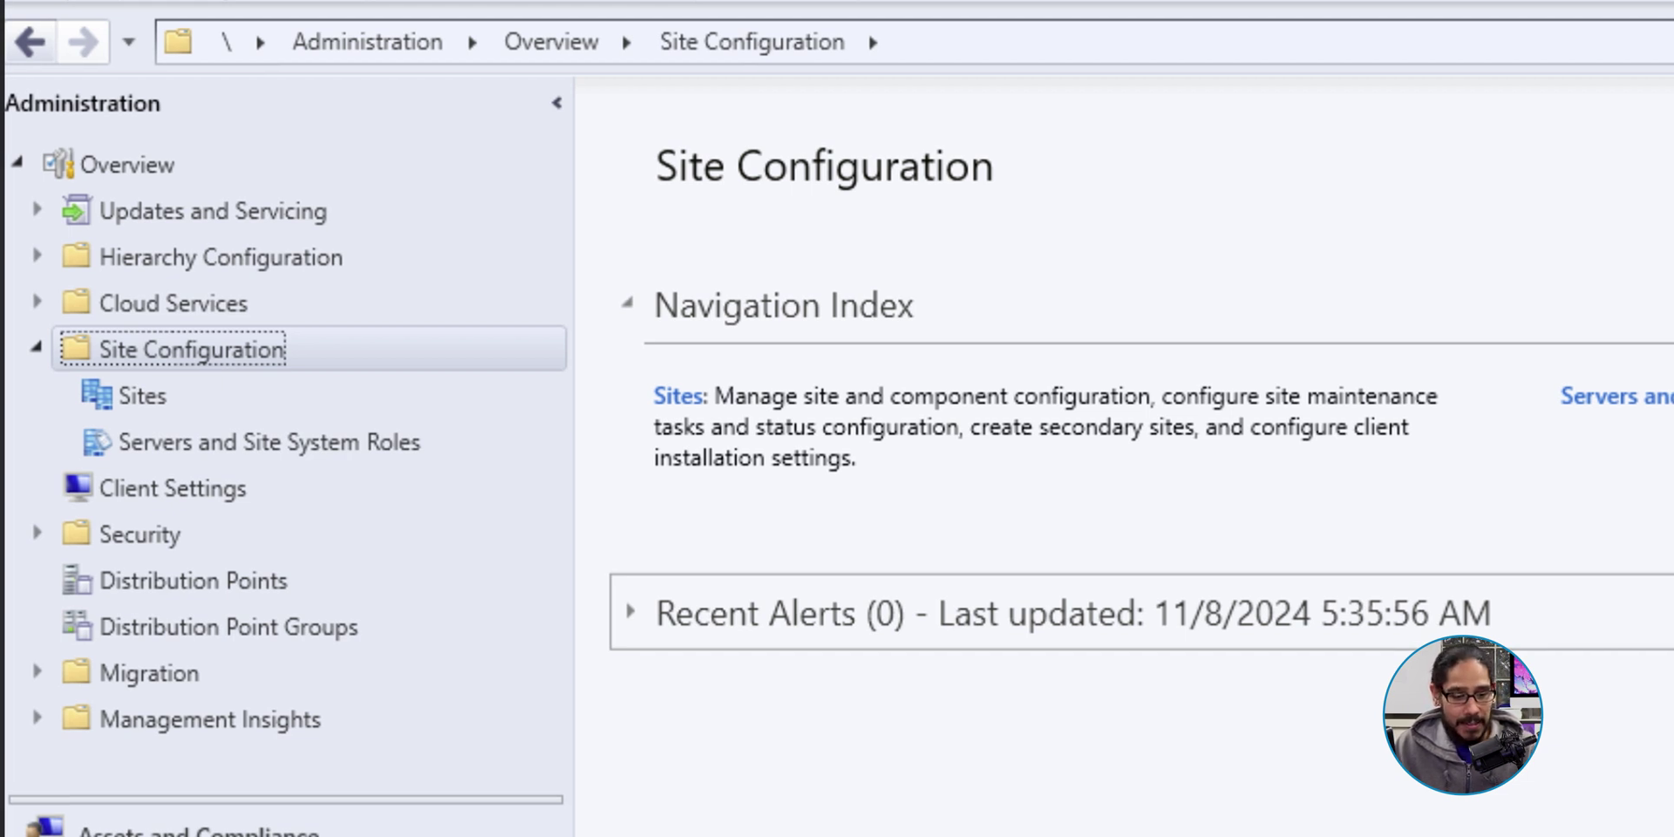
pyautogui.press('Down')
pyautogui.press('Down')
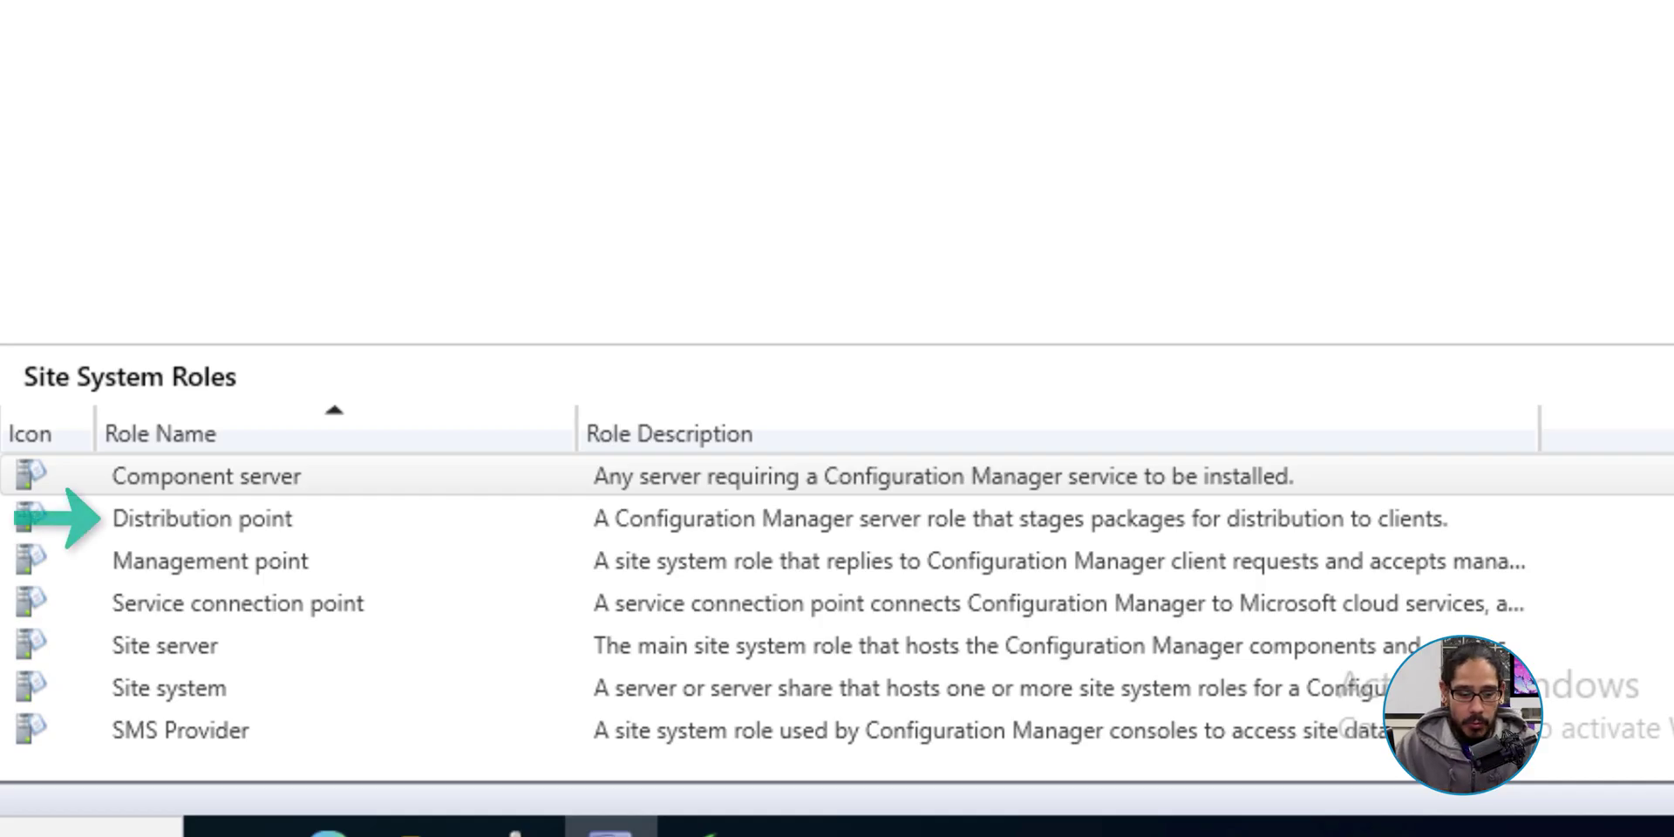
pyautogui.press('Down')
pyautogui.hotkey('shift', 'F10')
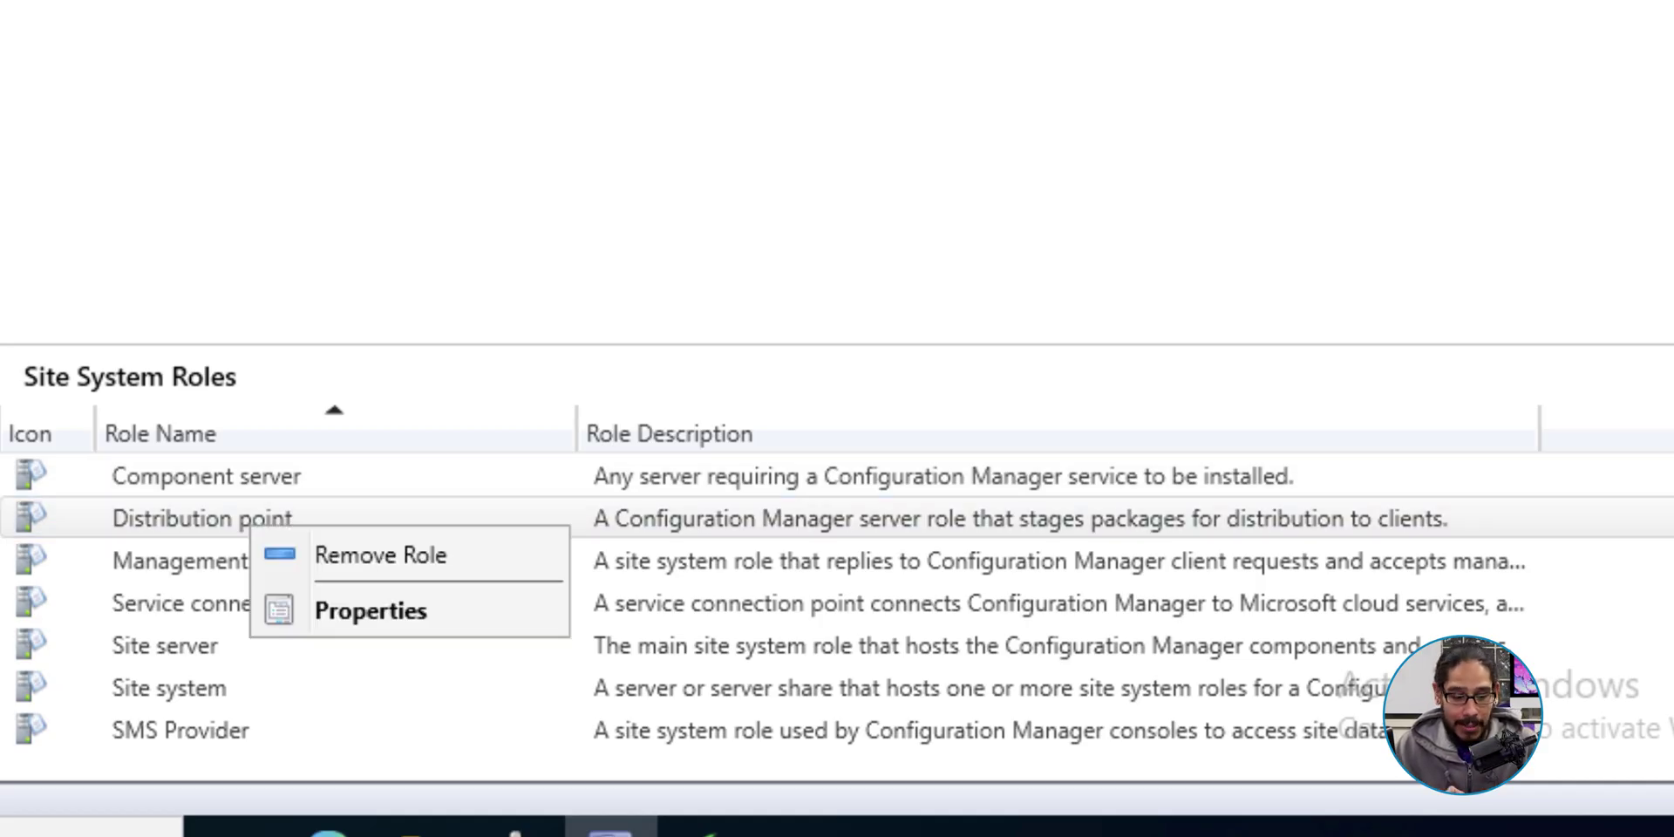
pyautogui.press('Up')
pyautogui.press('Return')
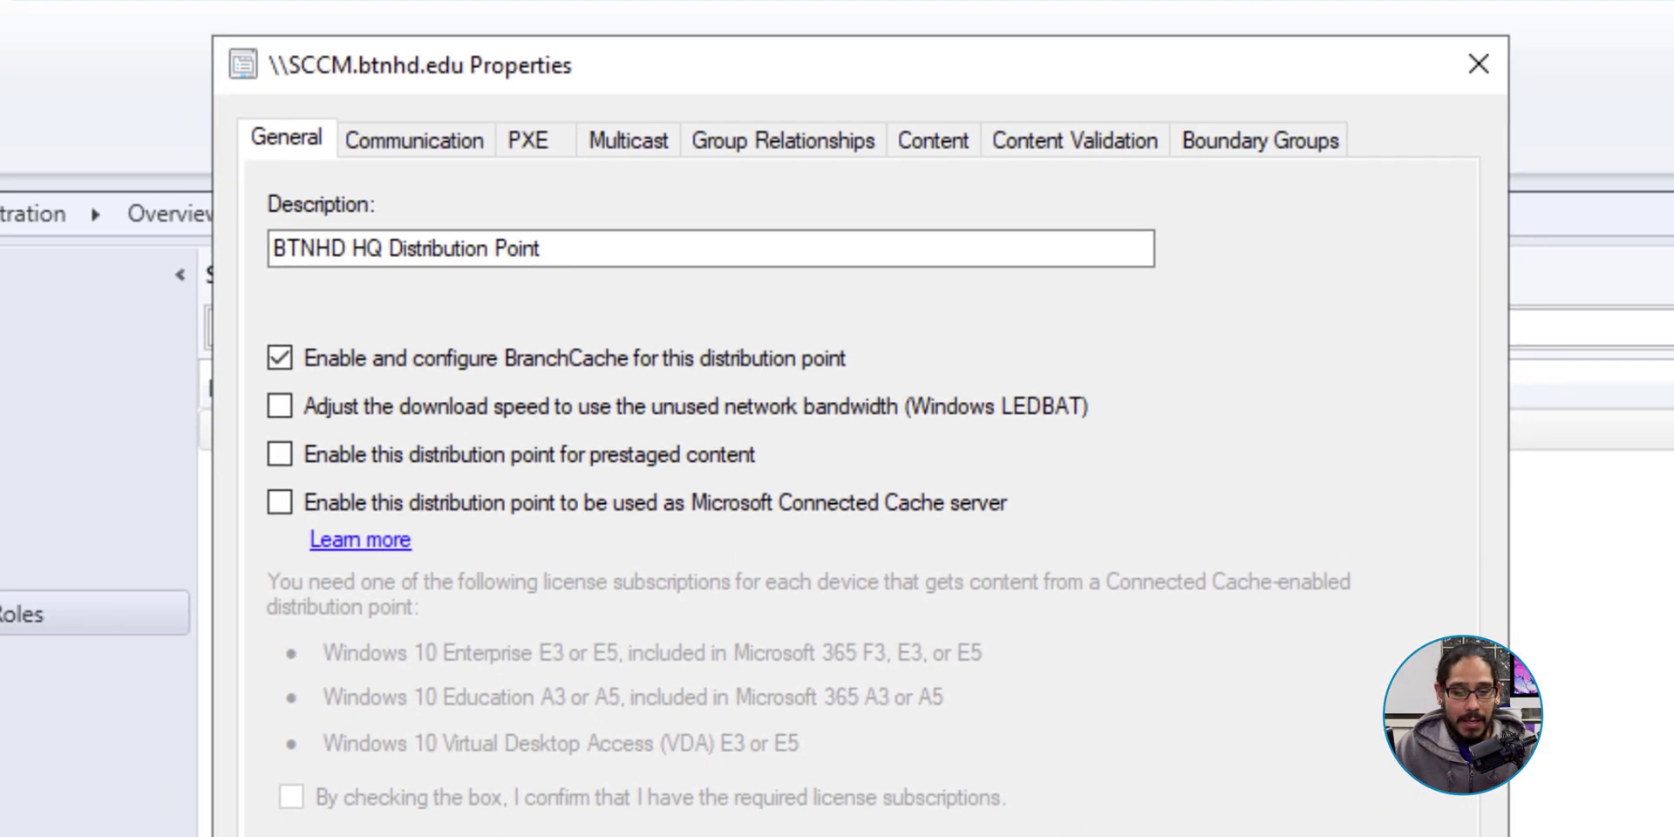
# Step: Add Default-Site-Boundary-Group<BTN> on the Boundary Groups tab, then apply and save the properties
pyautogui.hotkey('ctrl', 'shift', 'Tab')
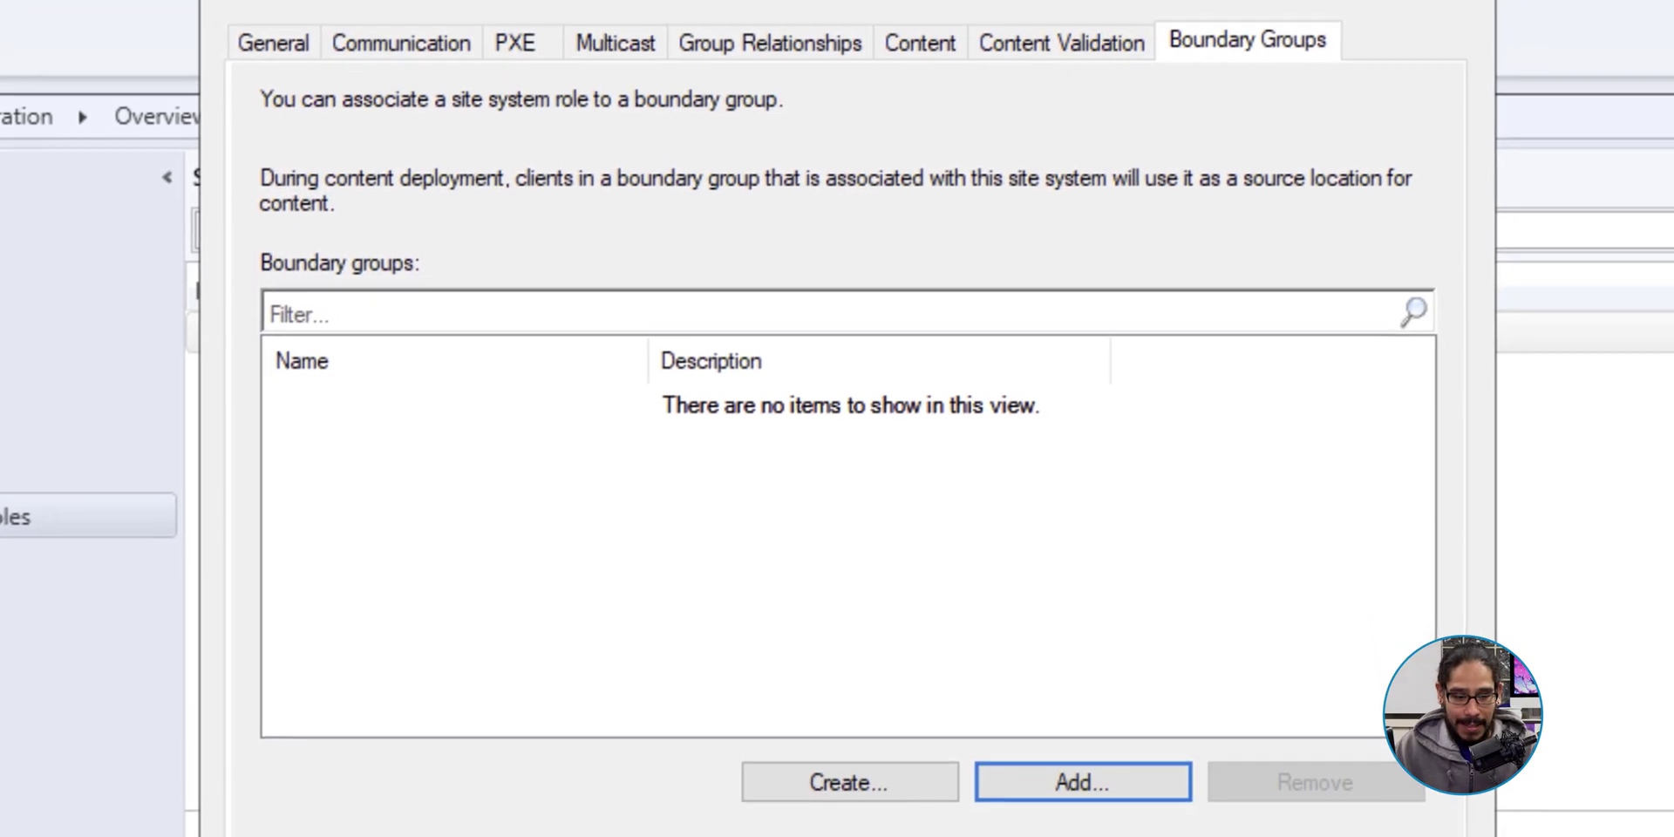
pyautogui.press('Return')
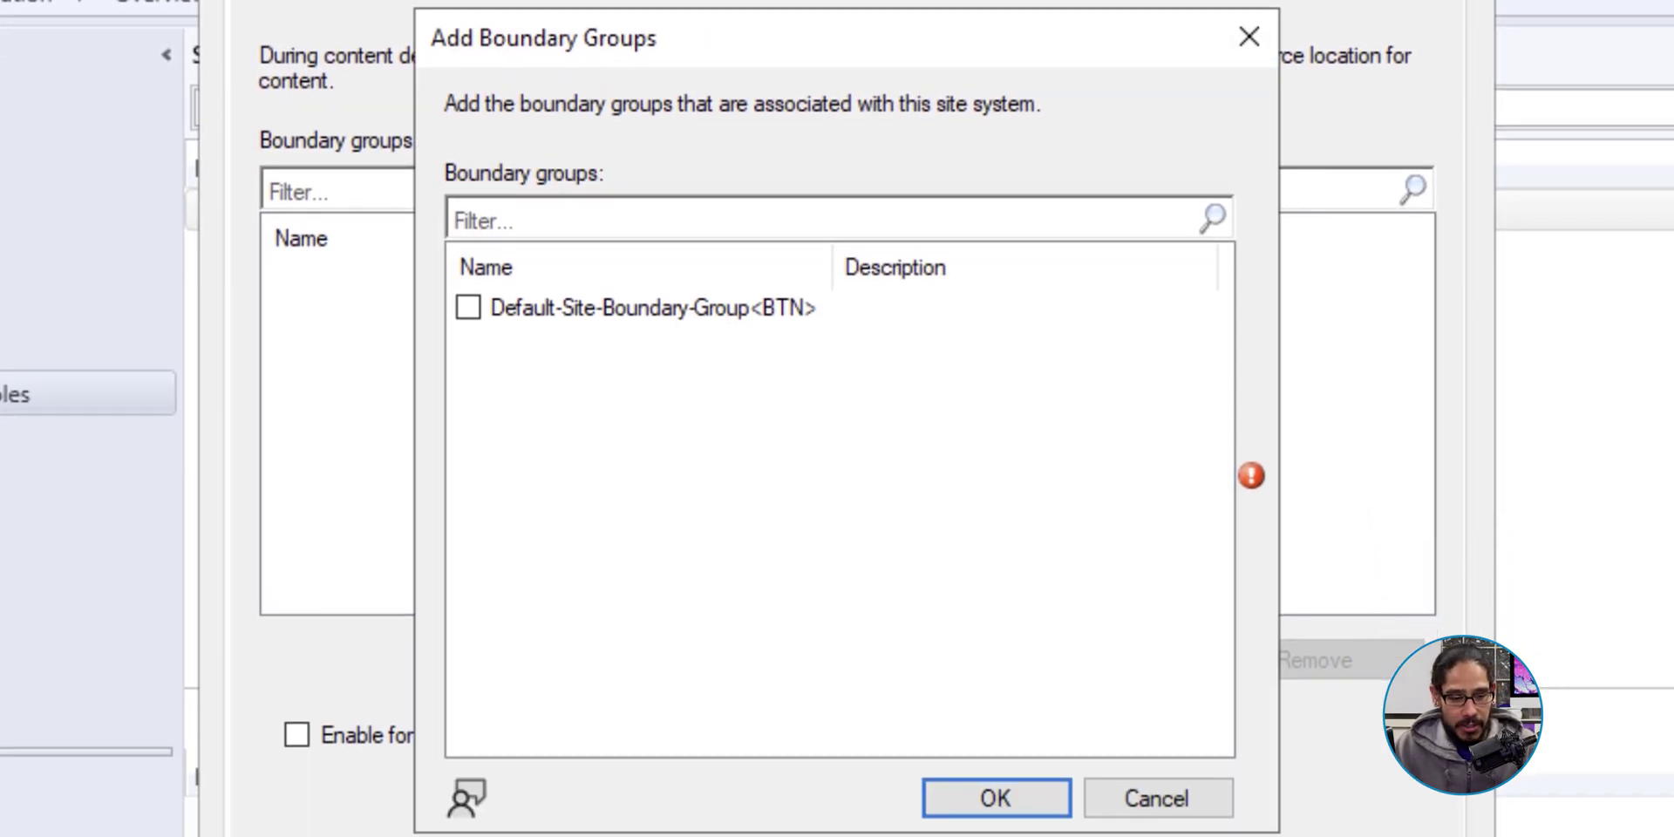
pyautogui.press('space')
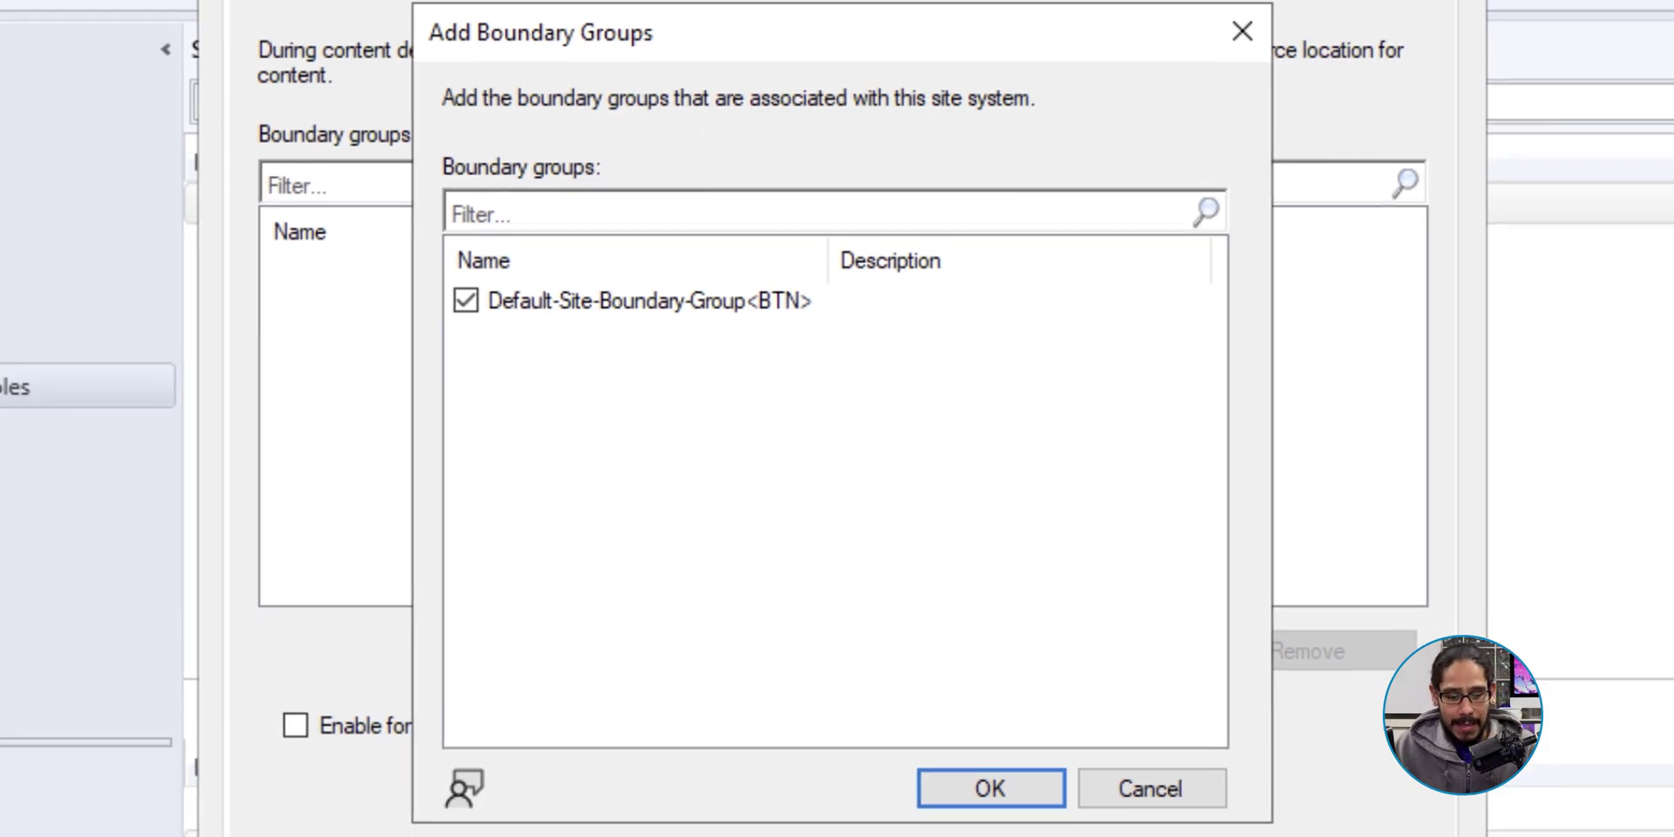
pyautogui.press('Return')
pyautogui.hotkey('alt', 'a')
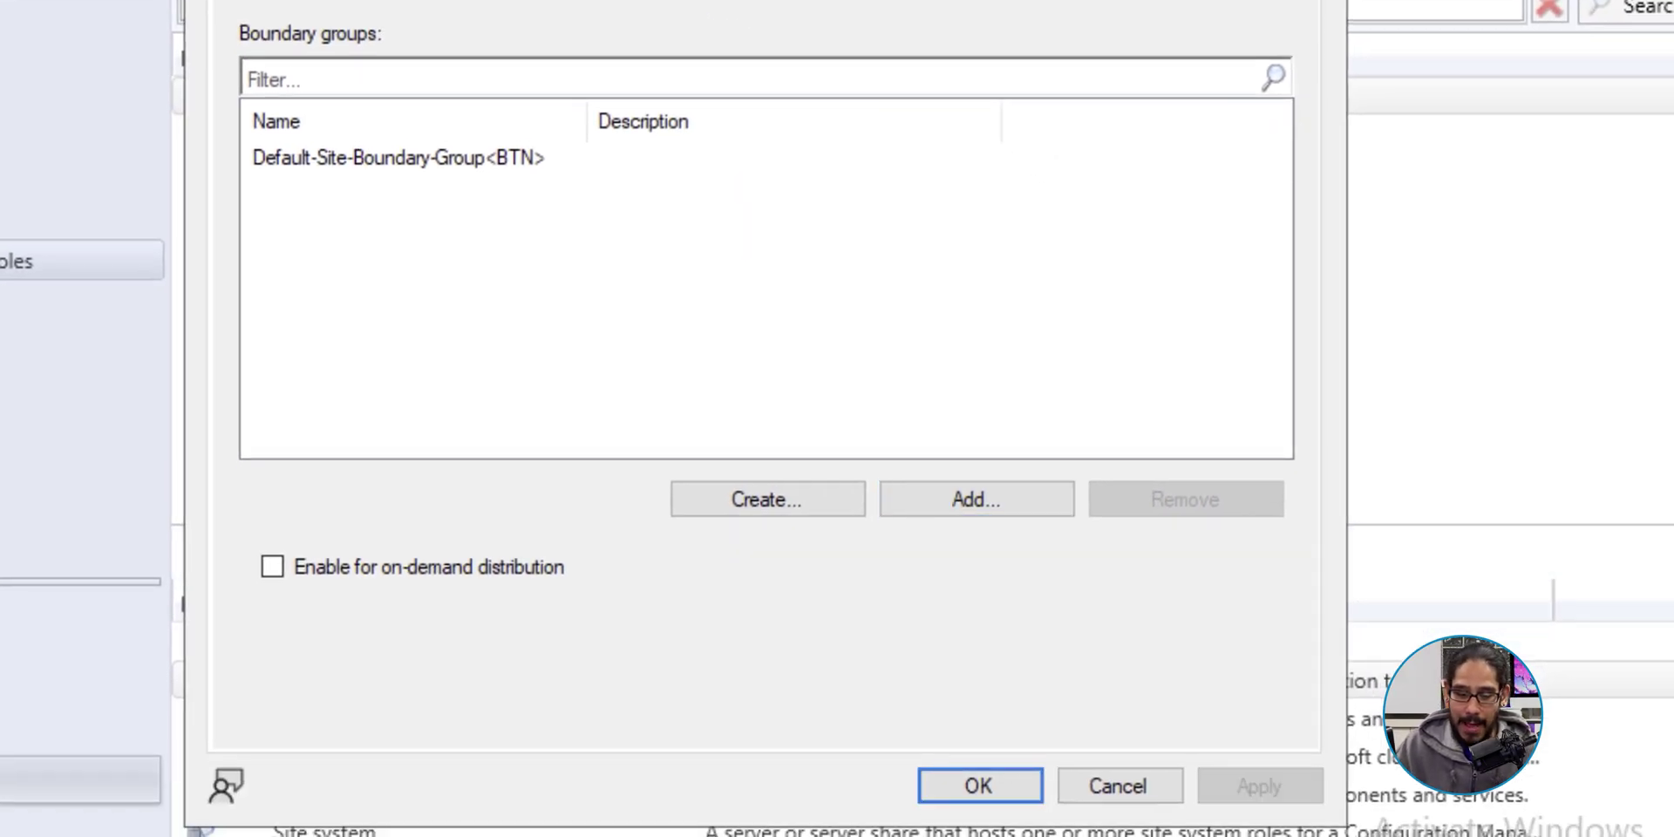
pyautogui.press('Return')
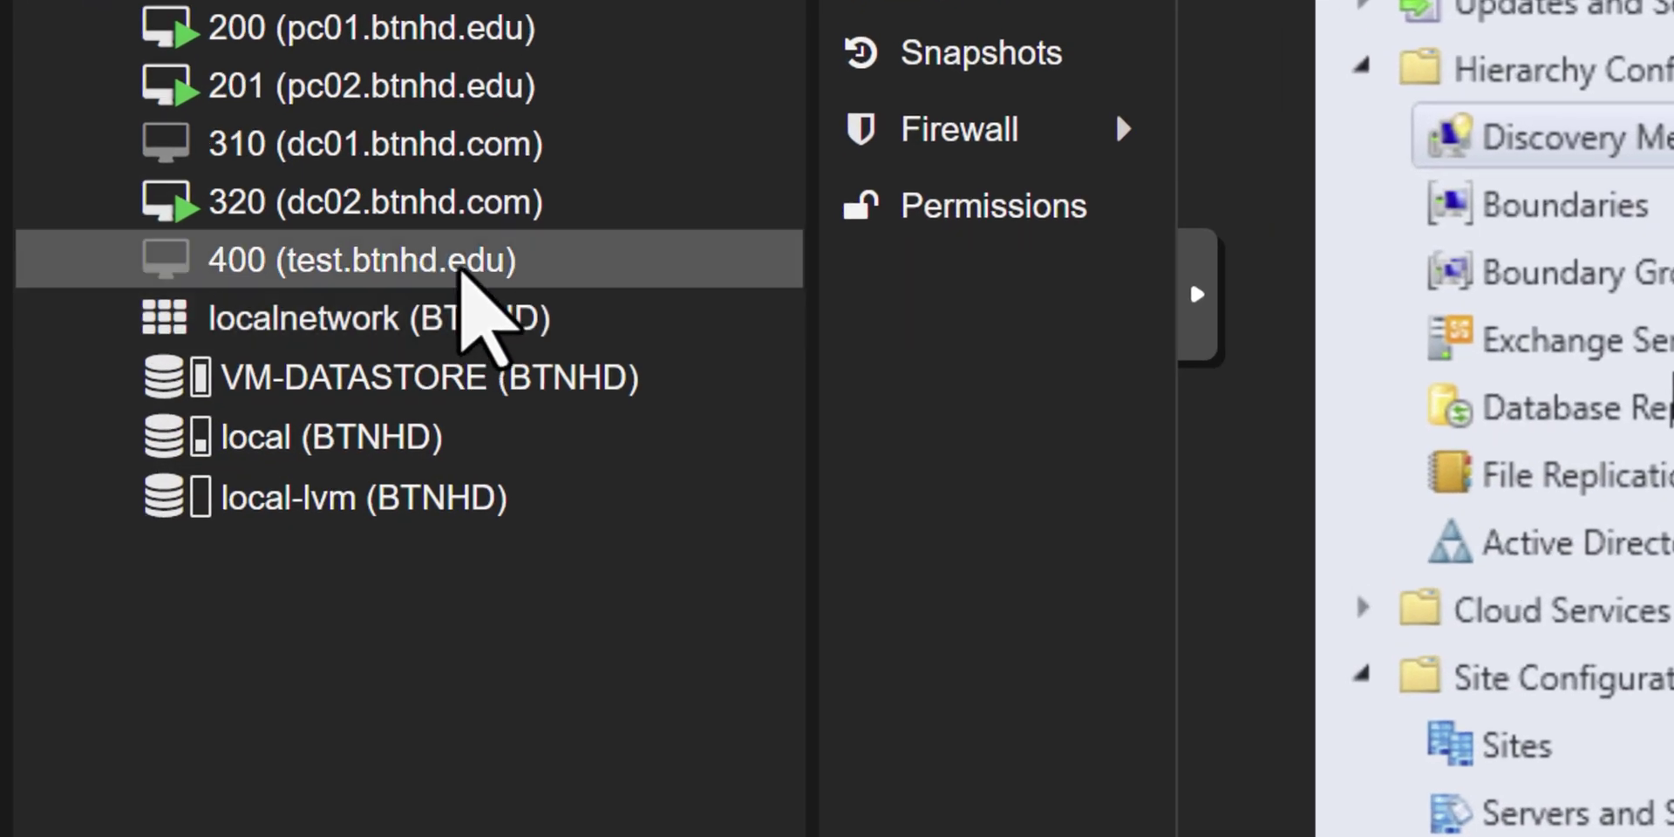
# Step: Open VM 400 test.btnhd.edu's console in Proxmox to see the guest stopped
pyautogui.click(178, 383)
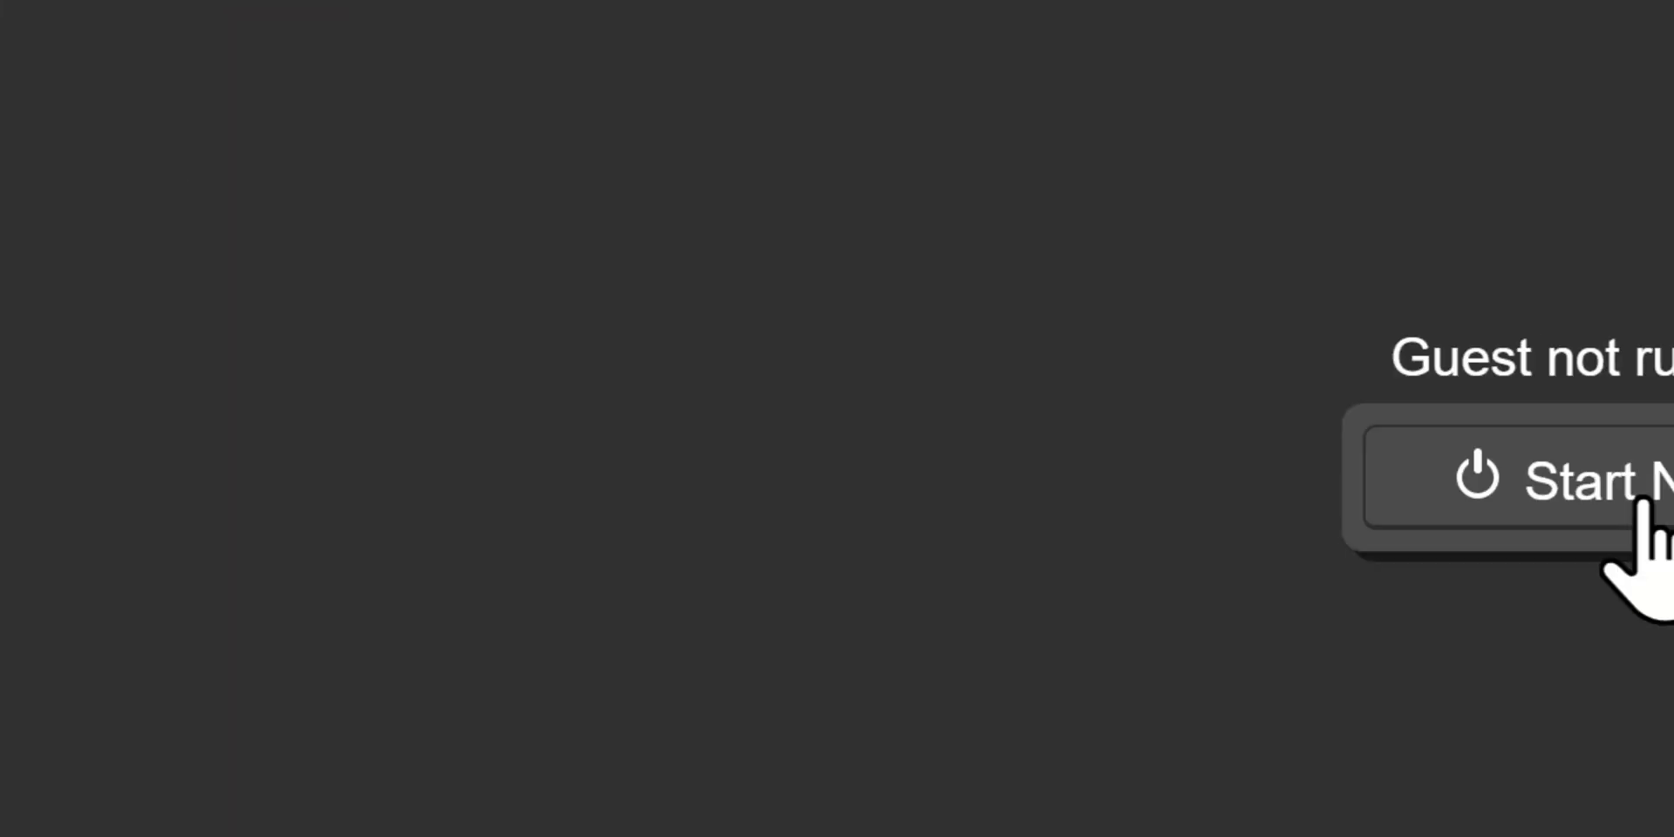